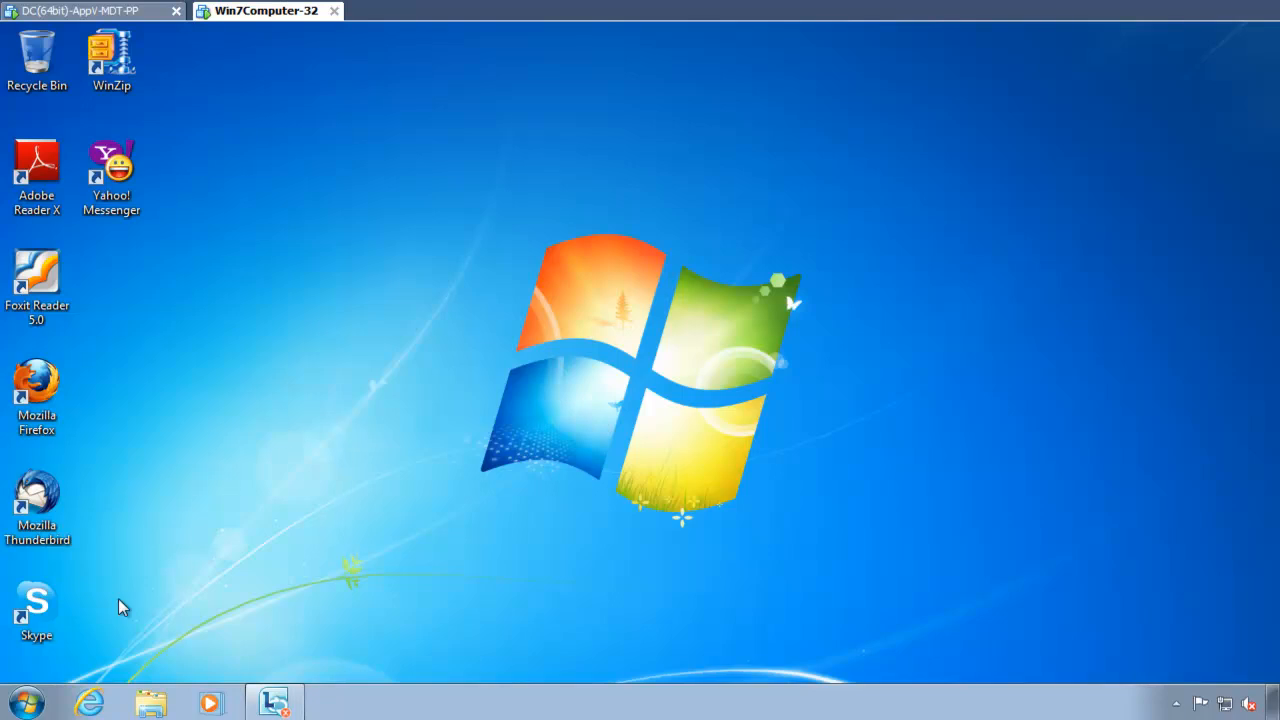
# Step: Start Windows Media Player, accept the recommended initial settings and bring up its Options dialog
pyautogui.click(213, 704)
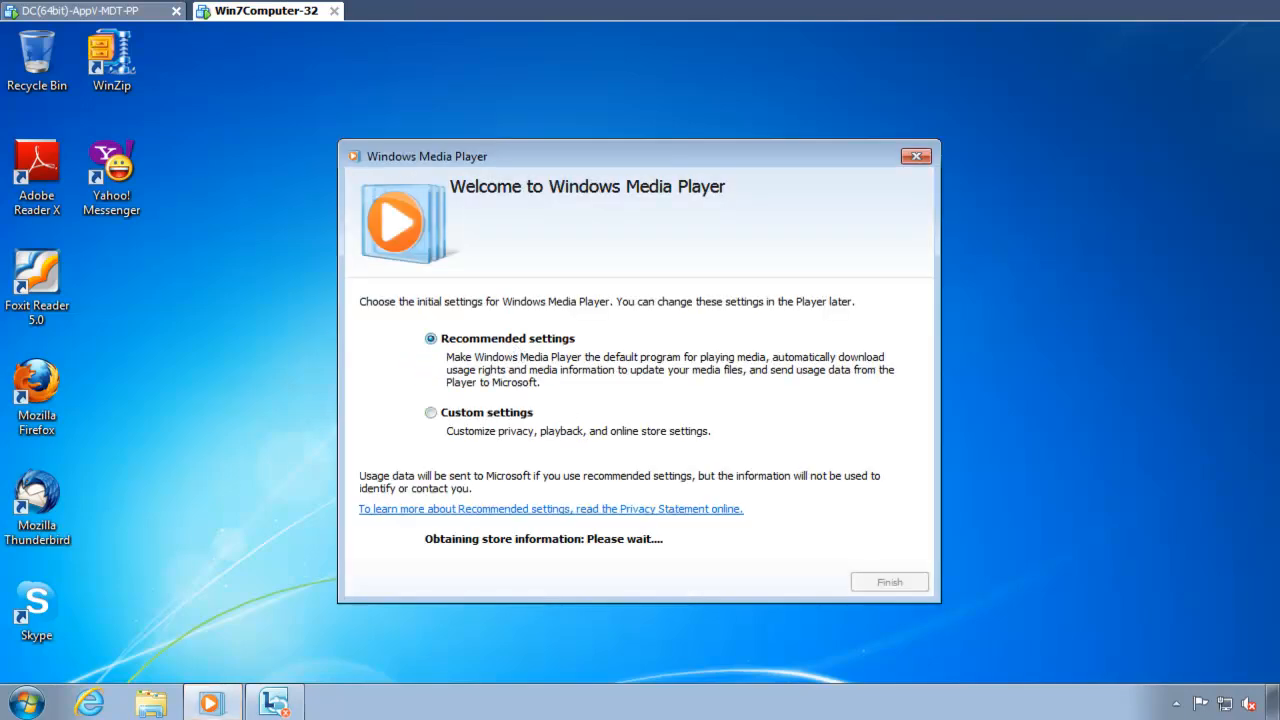
pyautogui.click(883, 583)
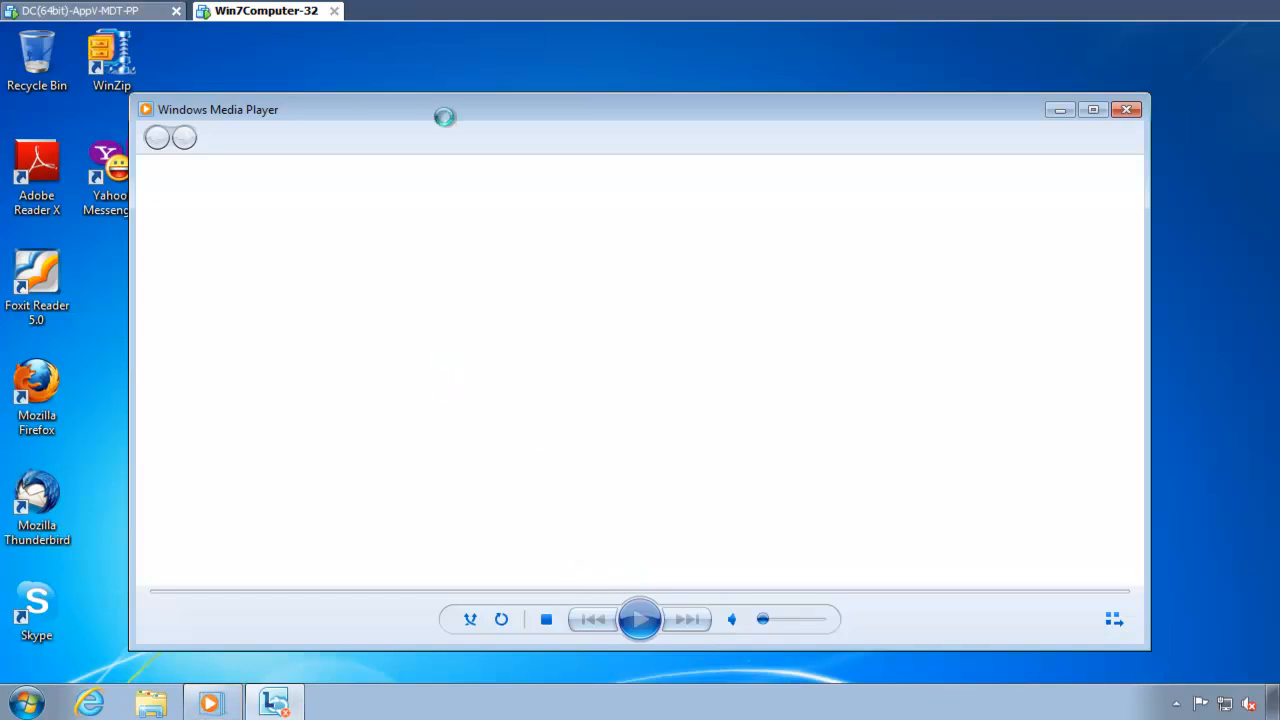
pyautogui.press('alt')
pyautogui.press('t')
pyautogui.press('o')
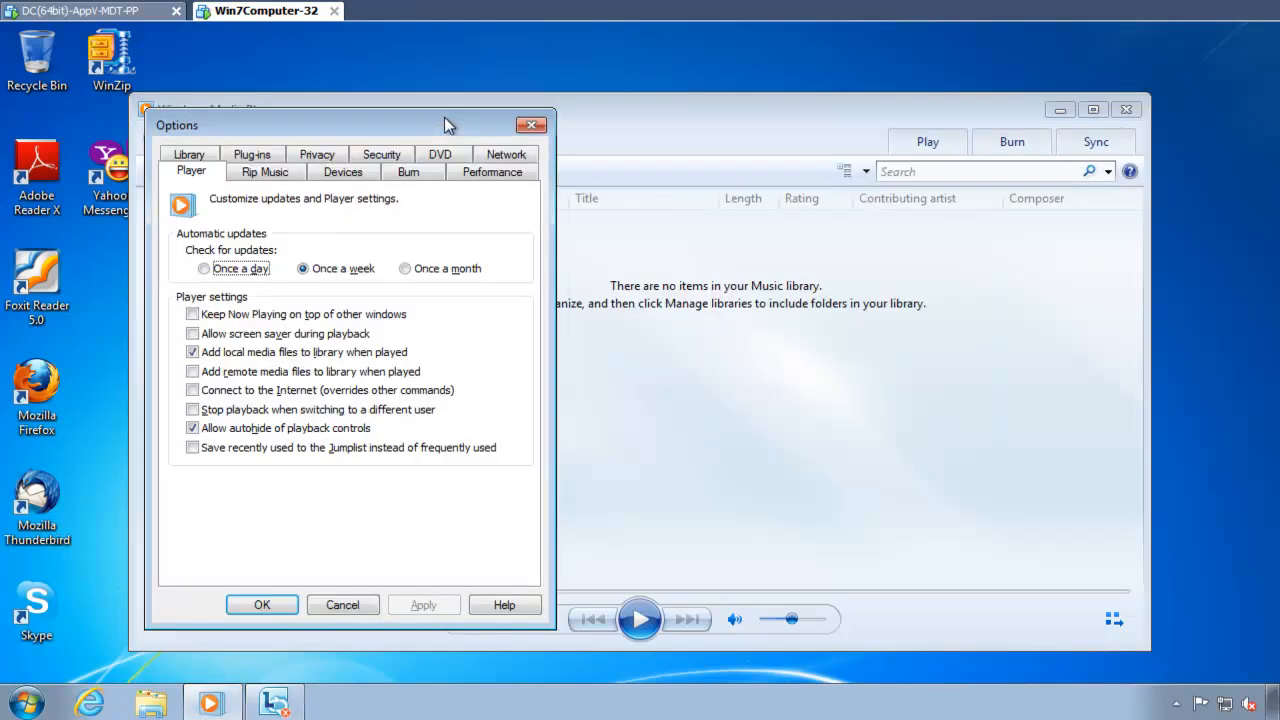
pyautogui.moveTo(371, 136); pyautogui.dragTo(394, 128)
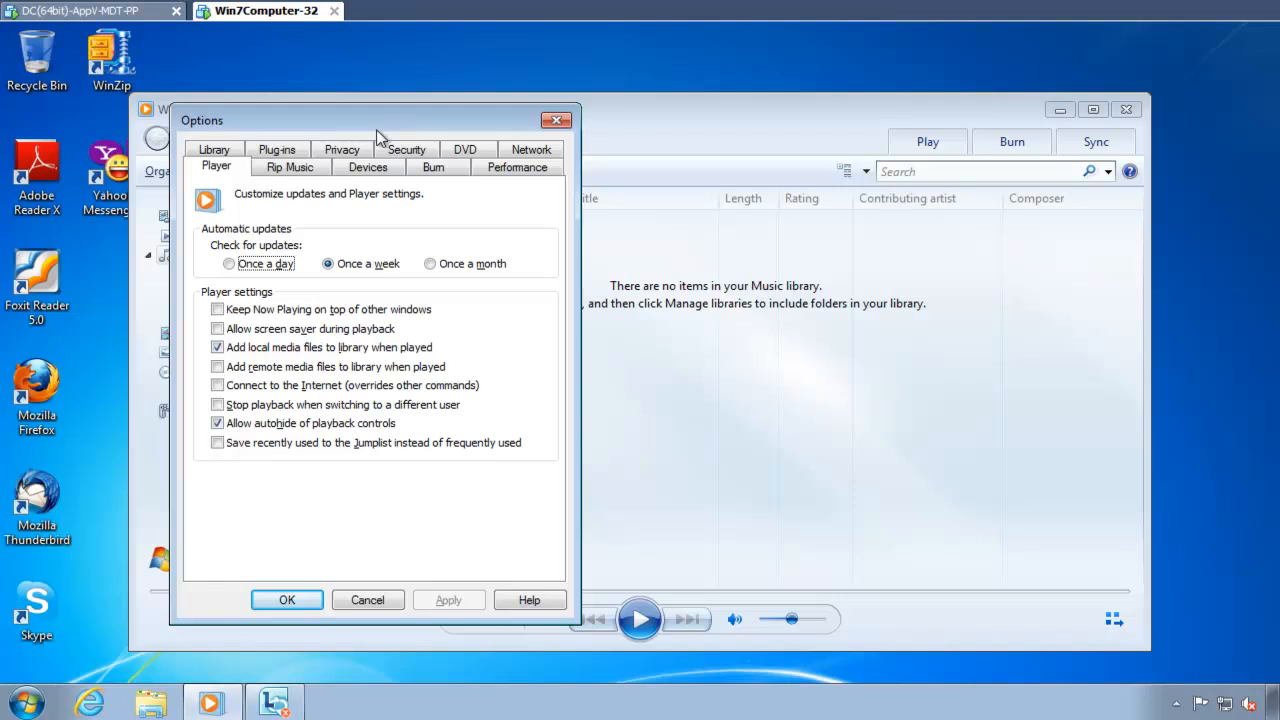
# Step: Examine the Rip Music, Devices, Burn, Performance and Network options, cancel the dialog and close Windows Media Player
pyautogui.click(305, 172)
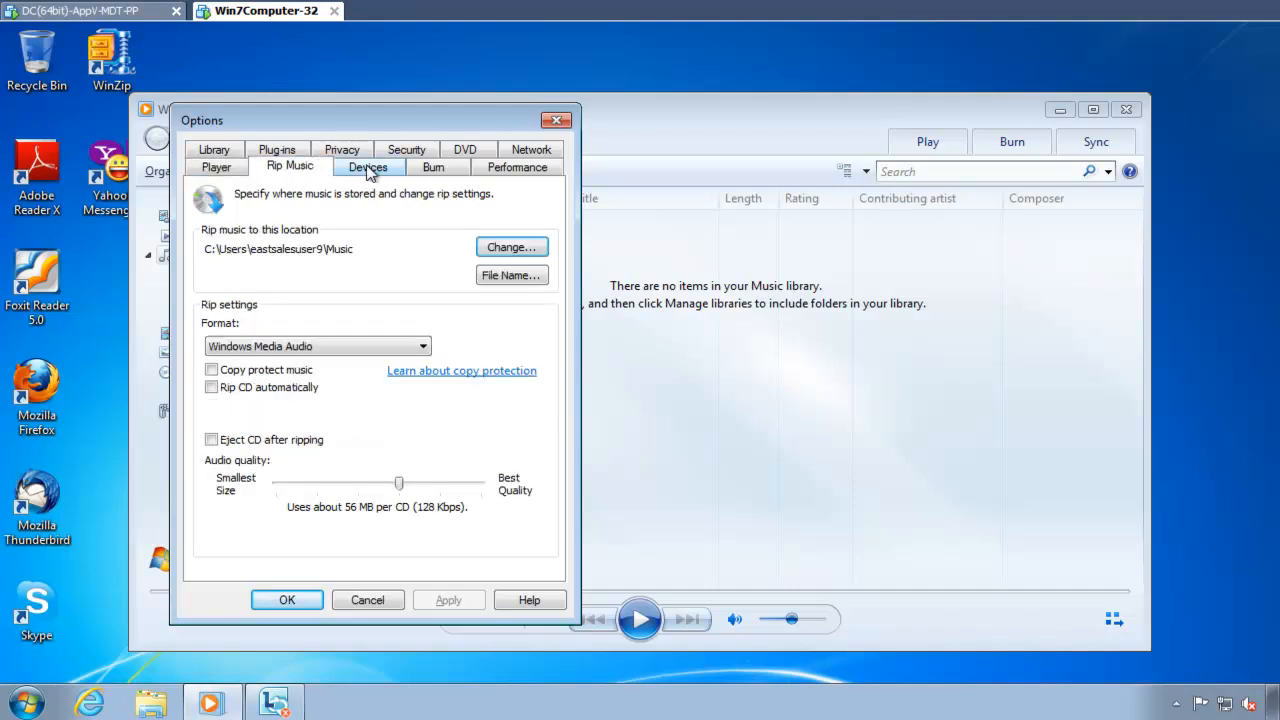
pyautogui.click(369, 172)
pyautogui.click(436, 172)
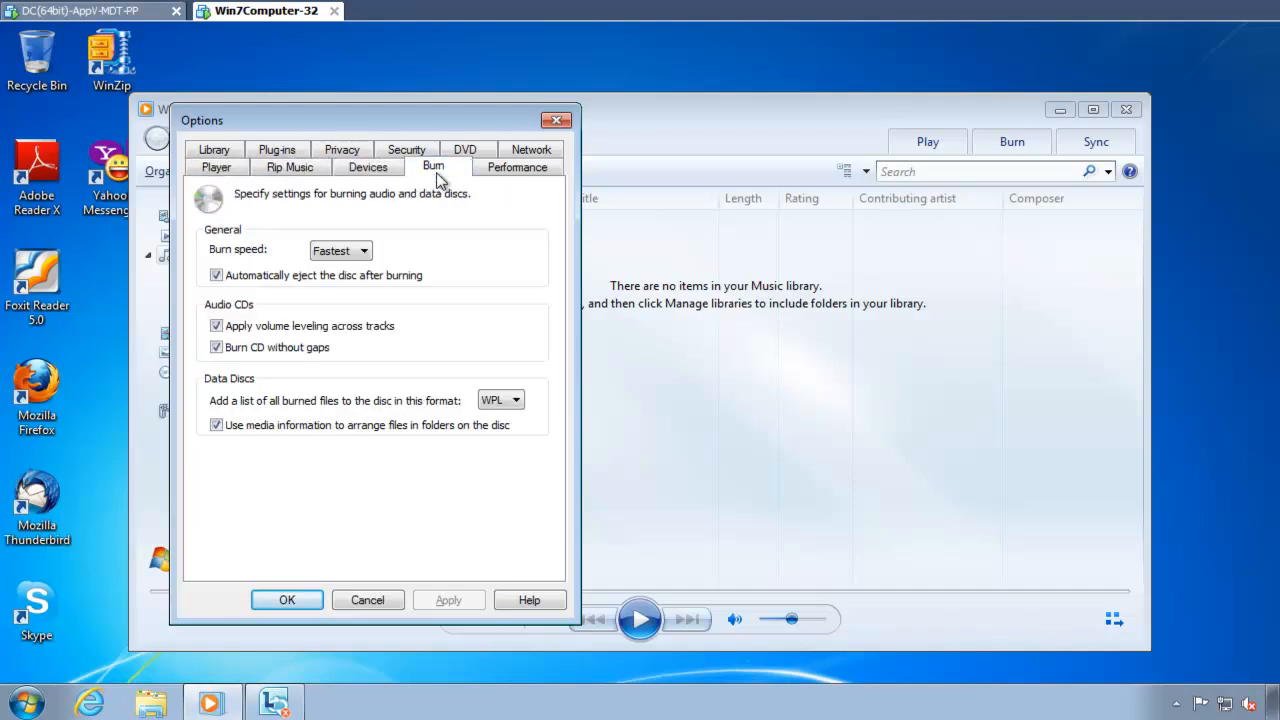
pyautogui.click(521, 172)
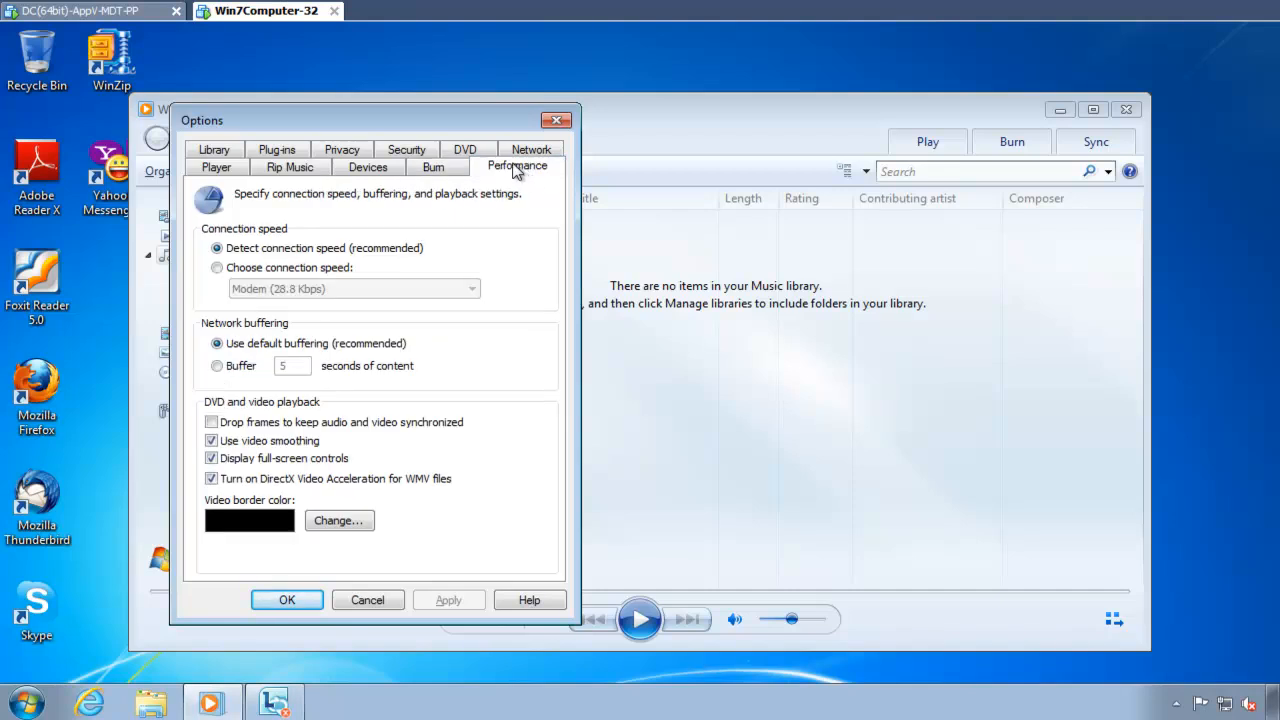
pyautogui.moveTo(463, 118); pyautogui.dragTo(480, 129)
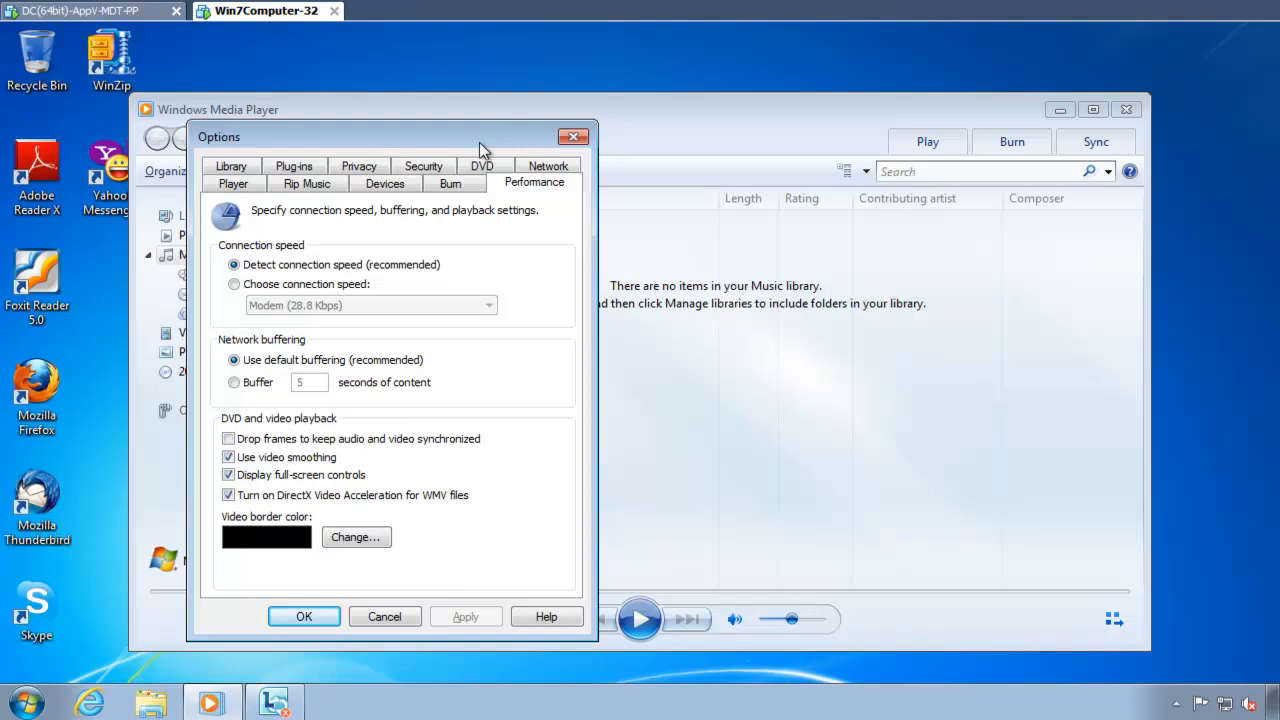
pyautogui.click(257, 190)
pyautogui.click(385, 184)
pyautogui.click(450, 184)
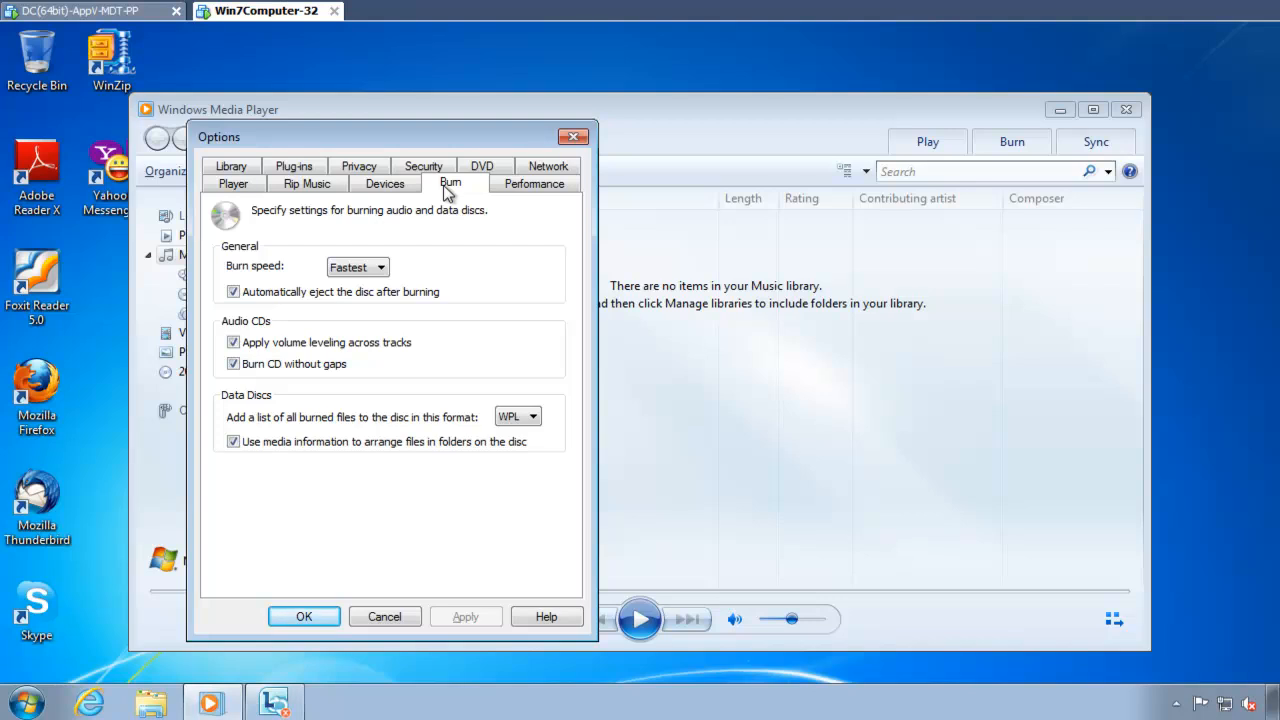
pyautogui.click(532, 185)
pyautogui.click(547, 167)
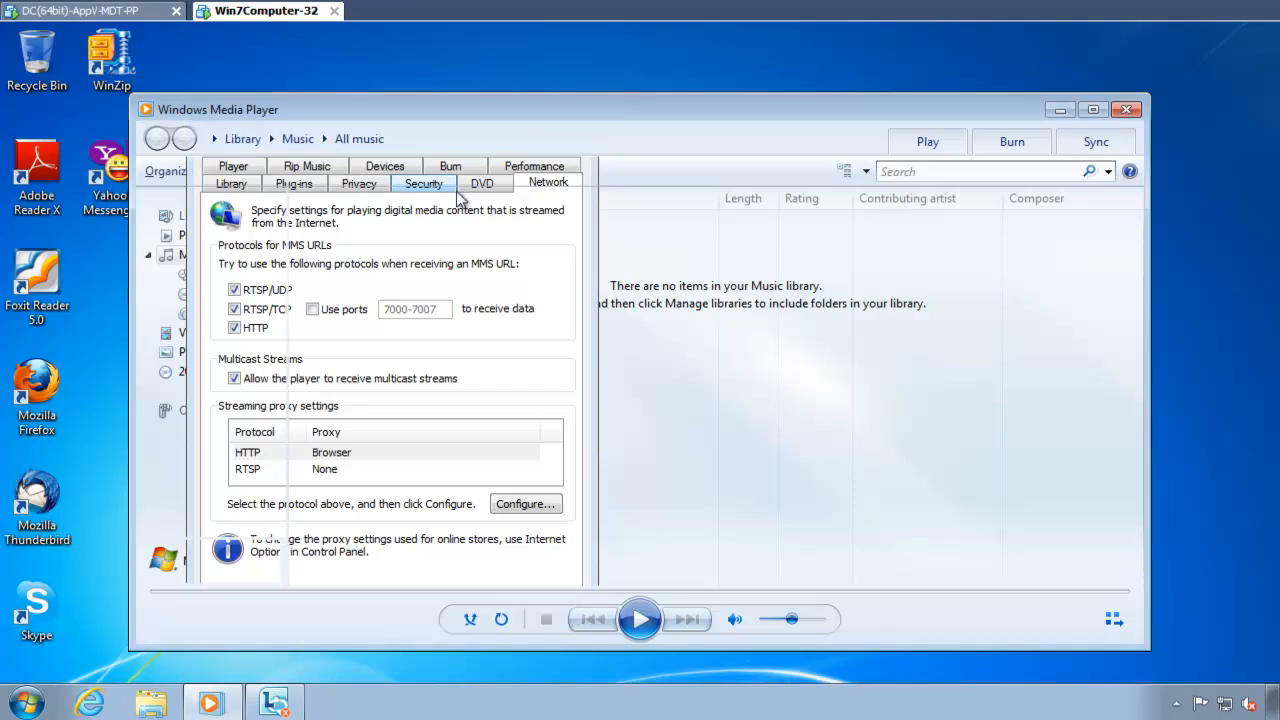
pyautogui.click(384, 616)
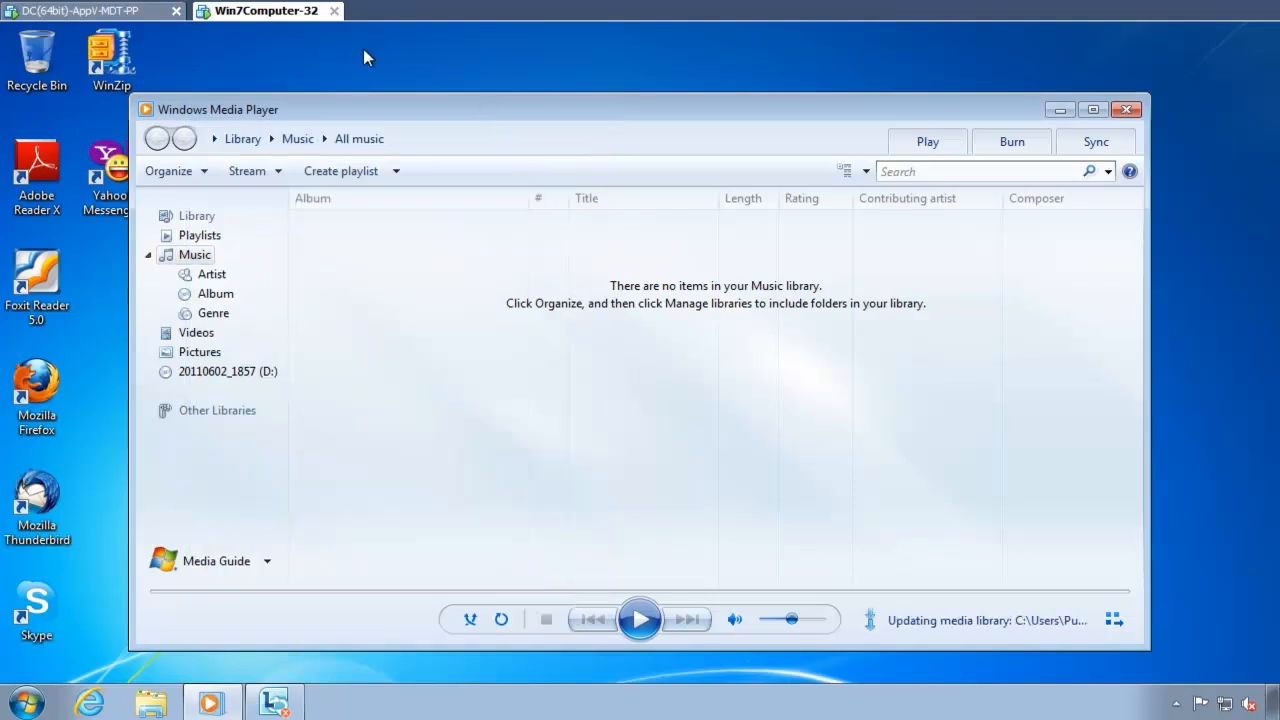
pyautogui.click(1126, 109)
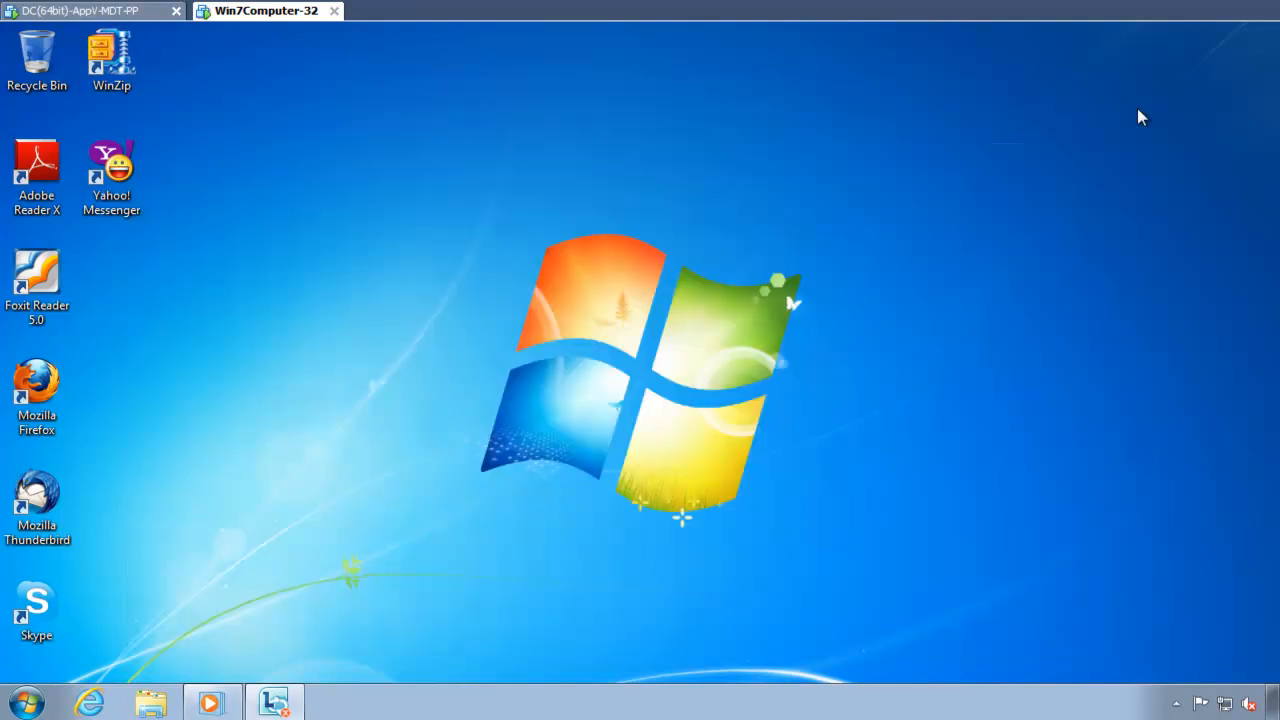
# Step: Switch to the DC(64bit)-AppV-MDT-PP machine and open the folder C:\Program Files (x86)\PolicyPak\Extensions
pyautogui.click(165, 12)
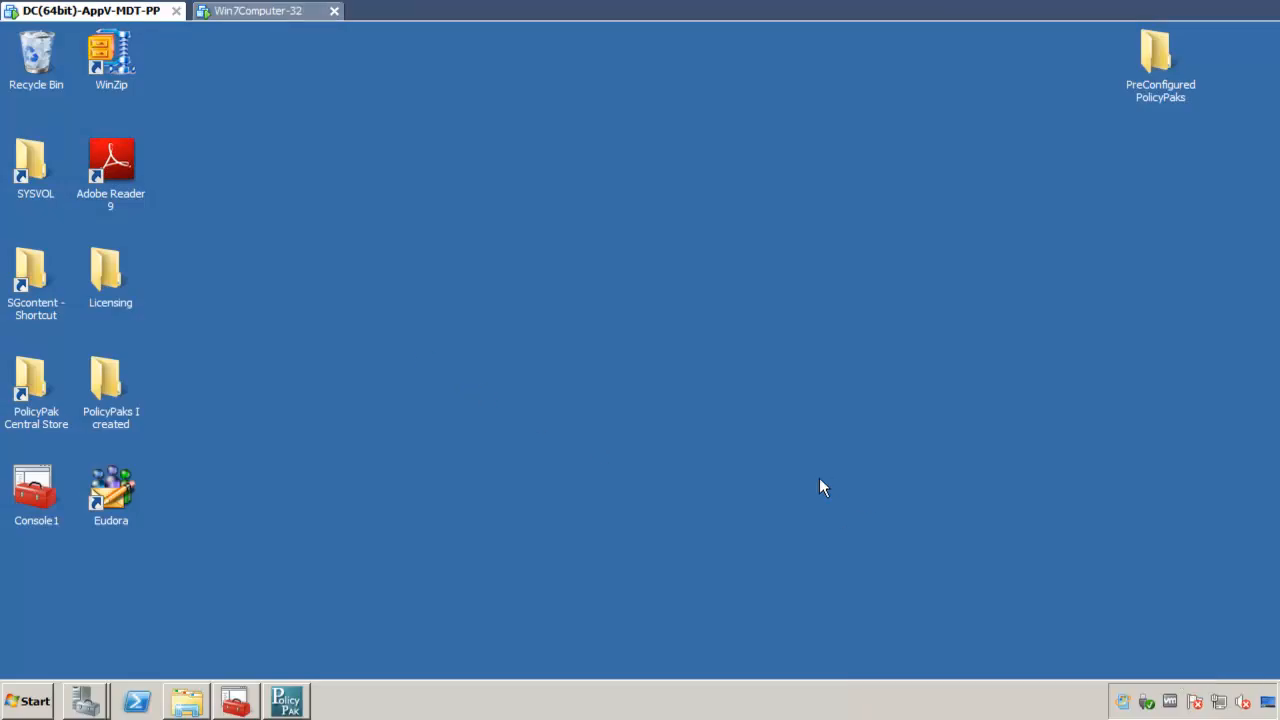
pyautogui.click(30, 700)
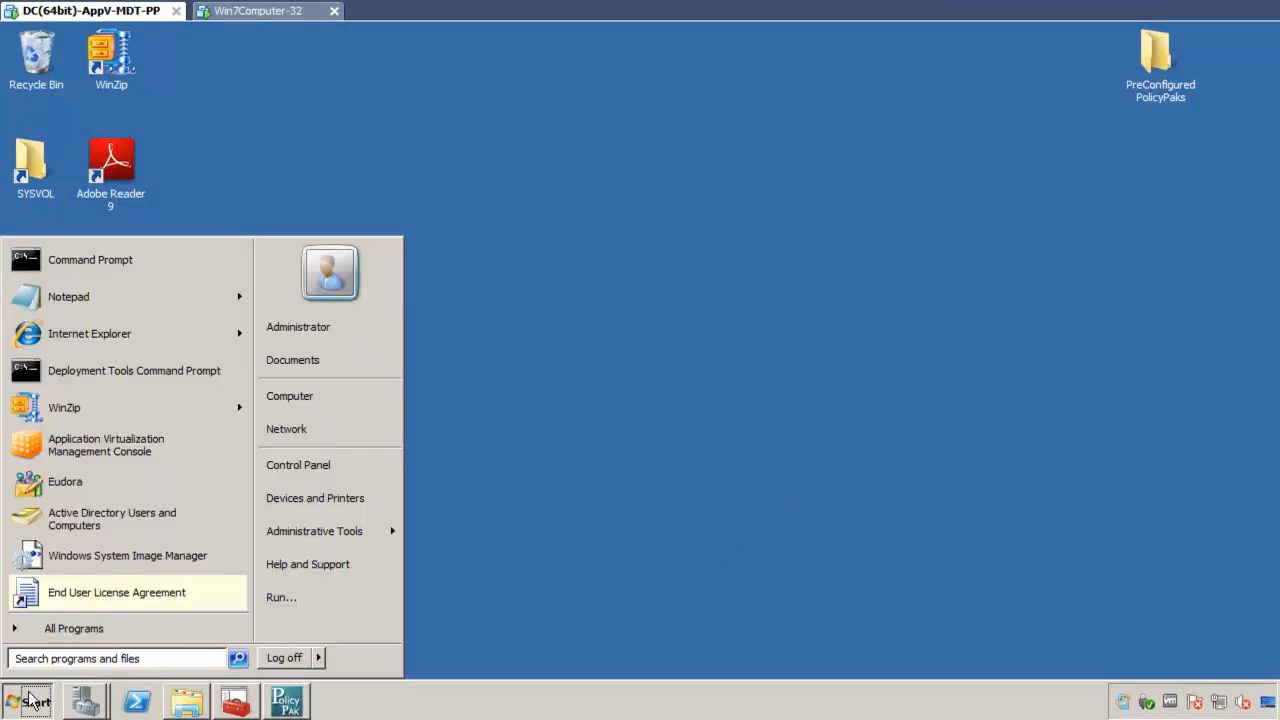
pyautogui.write('c:\\prog')
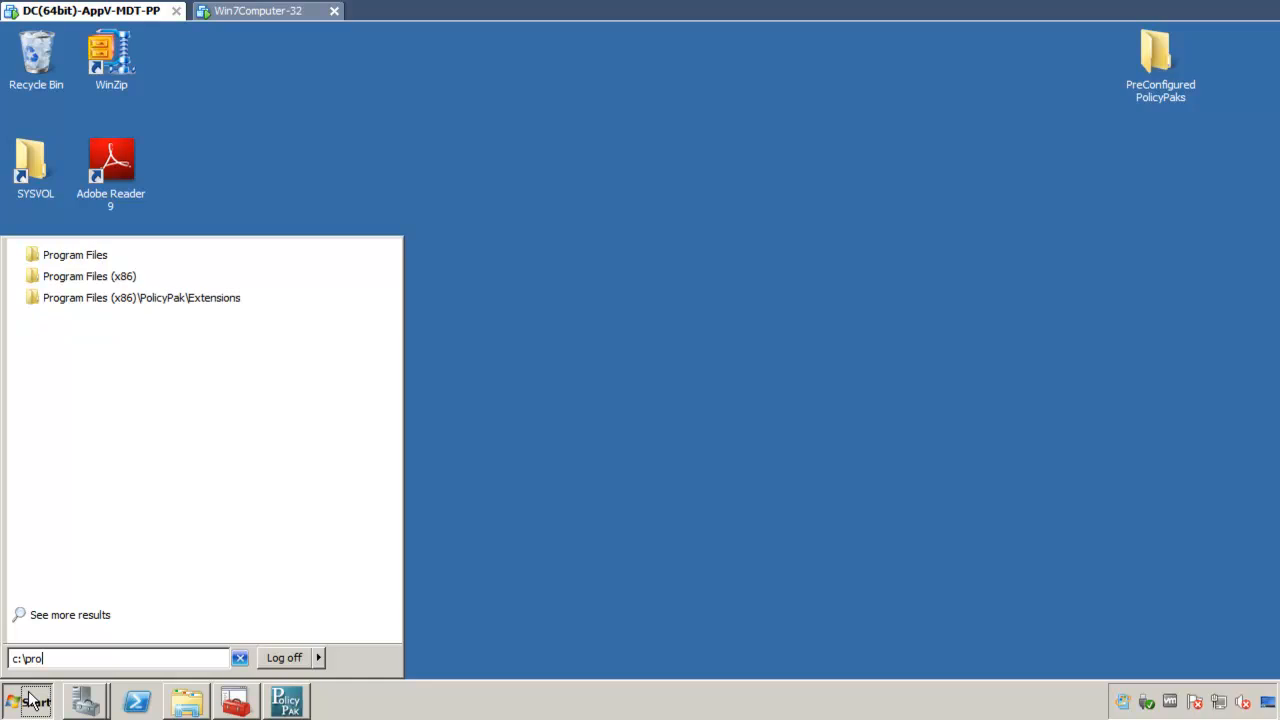
pyautogui.press('Down')
pyautogui.press('Down')
pyautogui.press('Down')
pyautogui.press('Return')
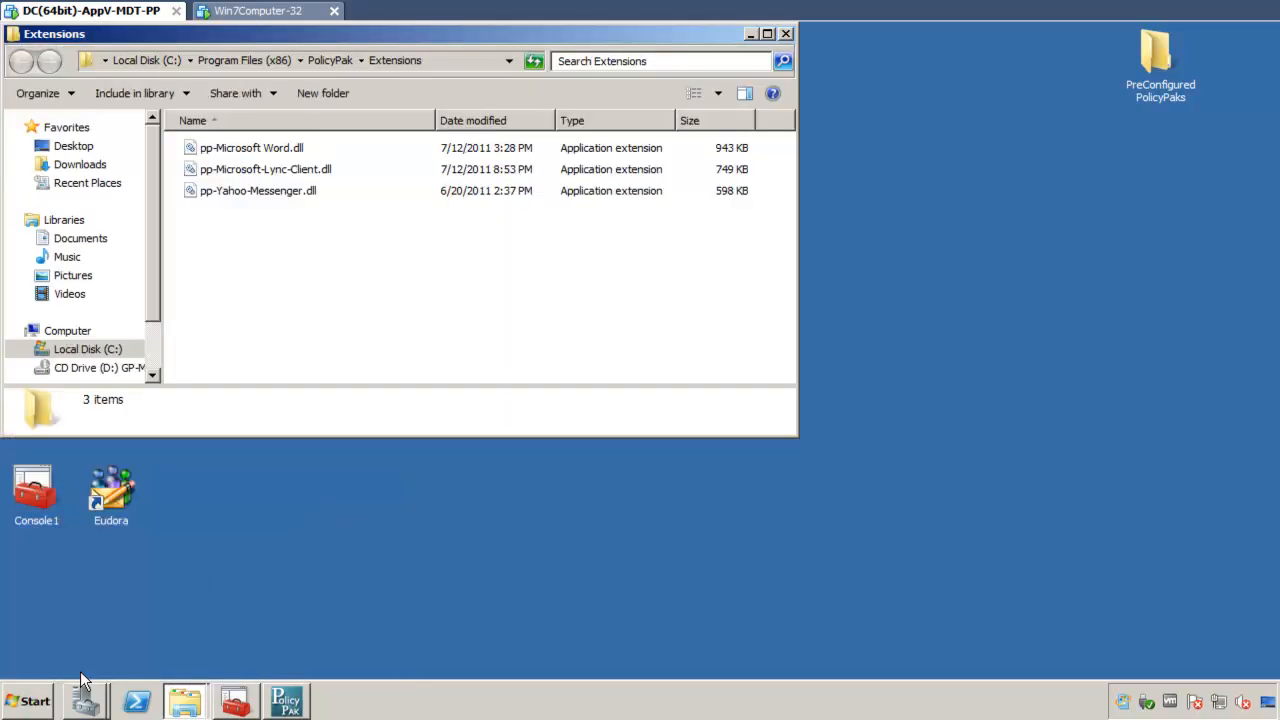
# Step: Open the desktop folder PreConfigured PolicyPaks beside the Extensions window and enter its Windows Media Player 11 subfolder
pyautogui.click(1010, 214)
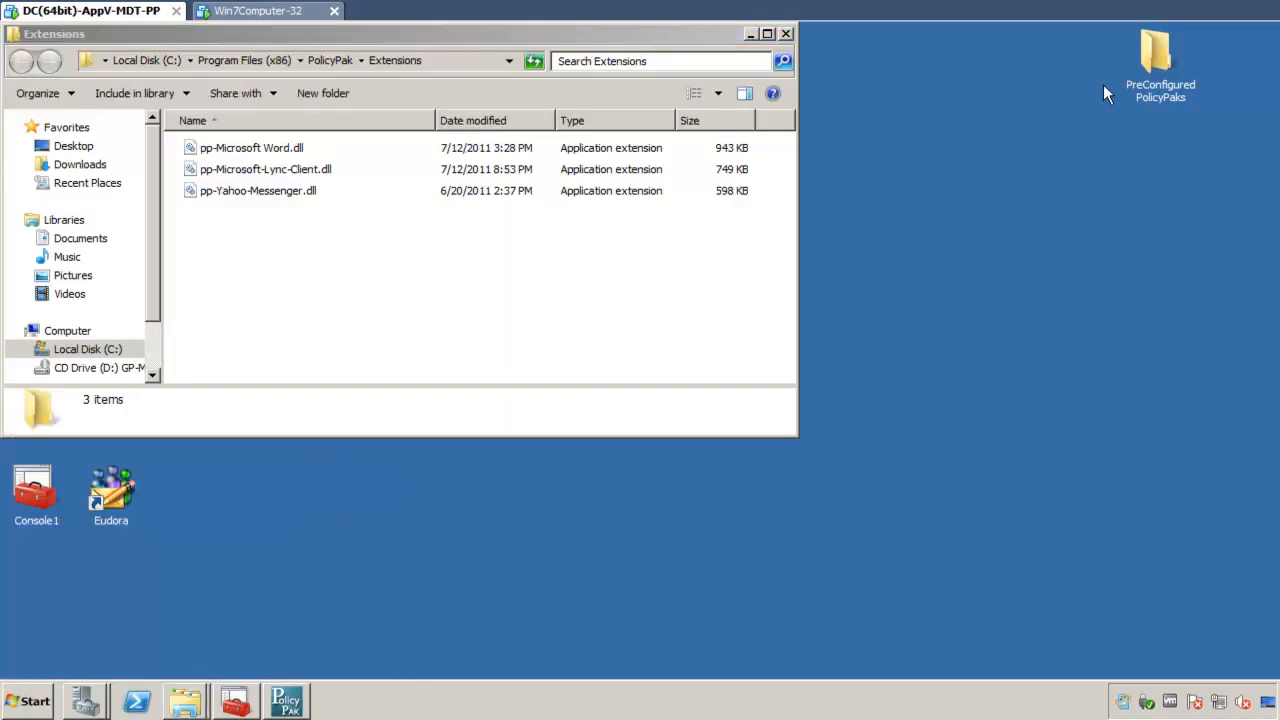
pyautogui.doubleClick(1158, 64)
pyautogui.moveTo(592, 54); pyautogui.dragTo(1278, 200)
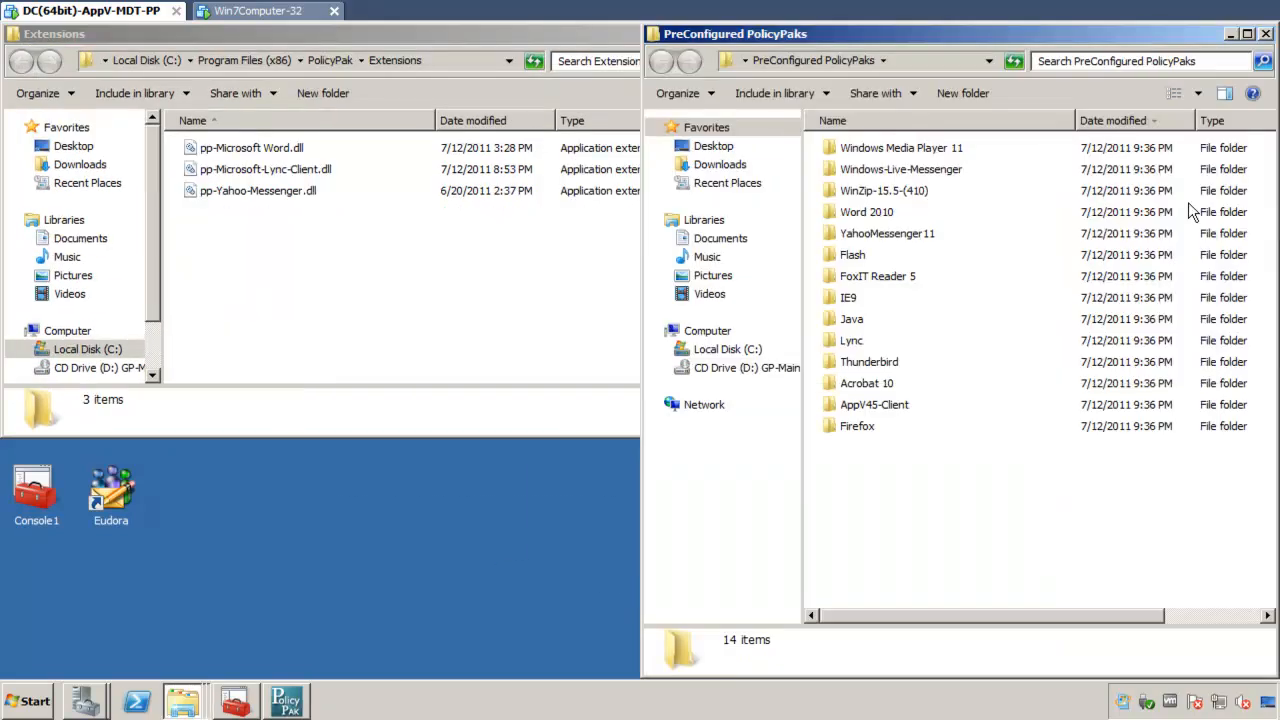
pyautogui.click(918, 155)
pyautogui.doubleClick(918, 155)
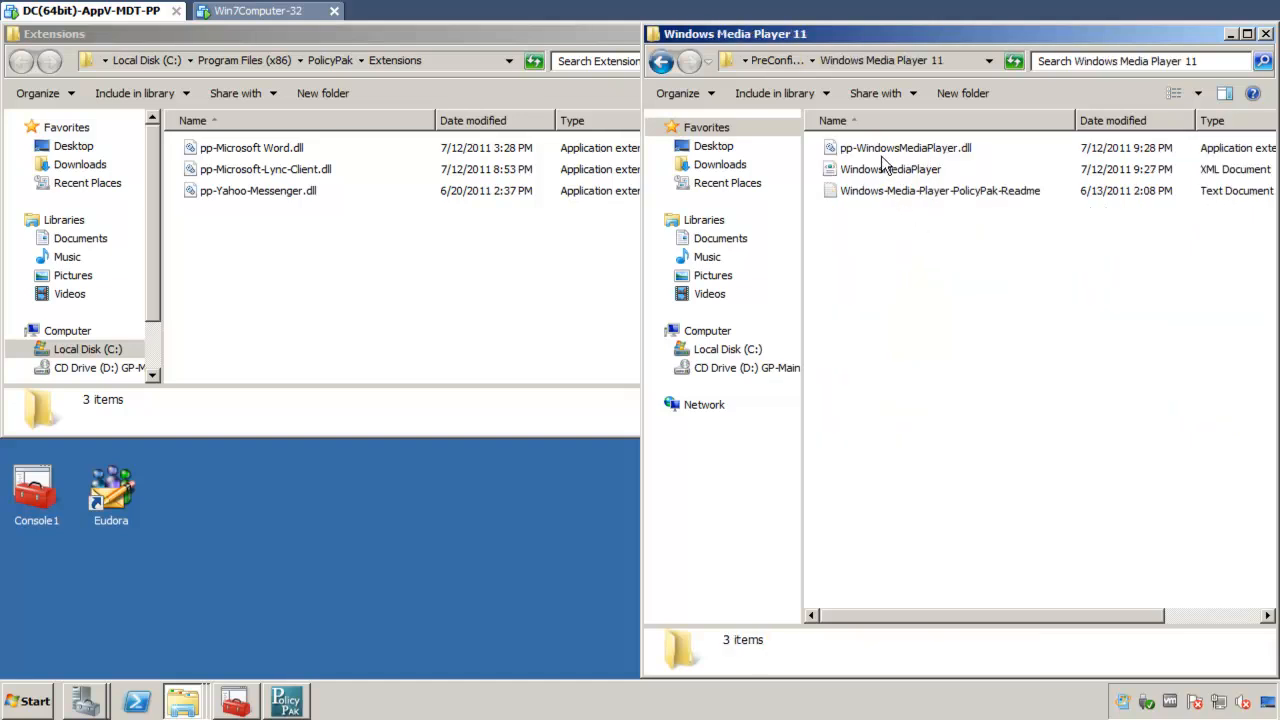
# Step: Copy pp-WindowsMediaPlayer.dll into the PolicyPak Extensions folder and close the Extensions window
pyautogui.moveTo(888, 150); pyautogui.dragTo(440, 270)
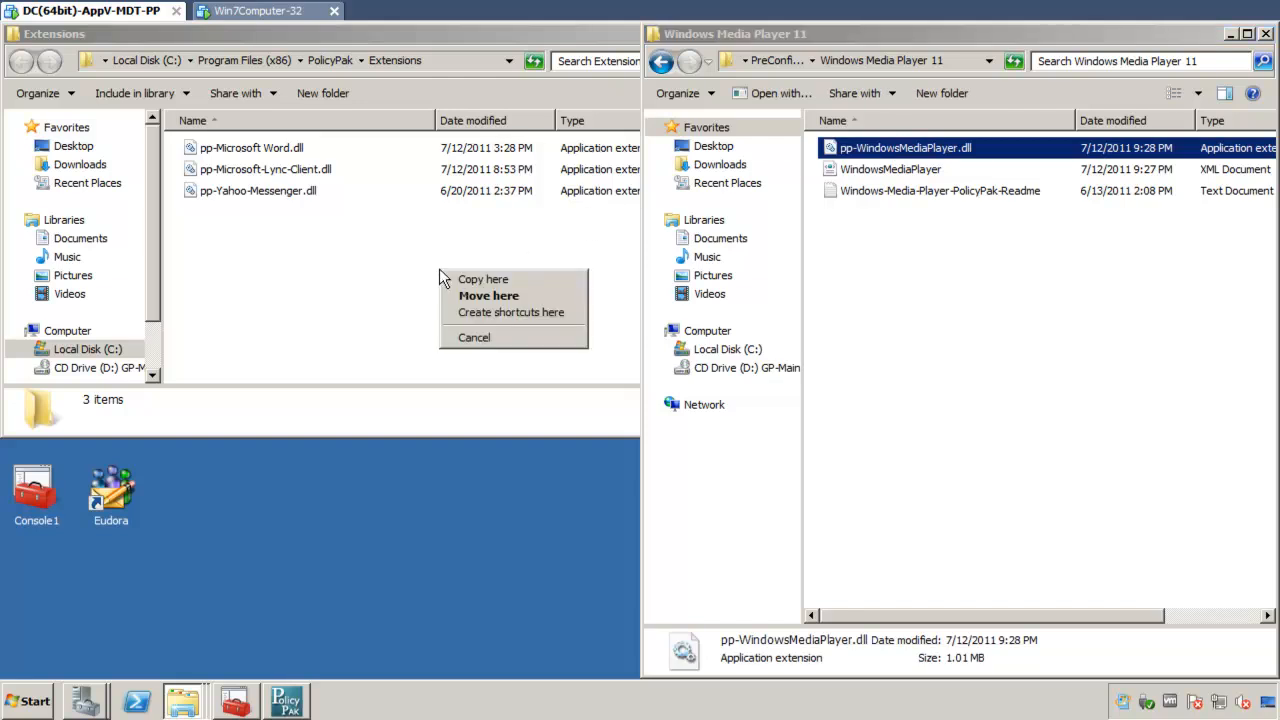
pyautogui.click(496, 281)
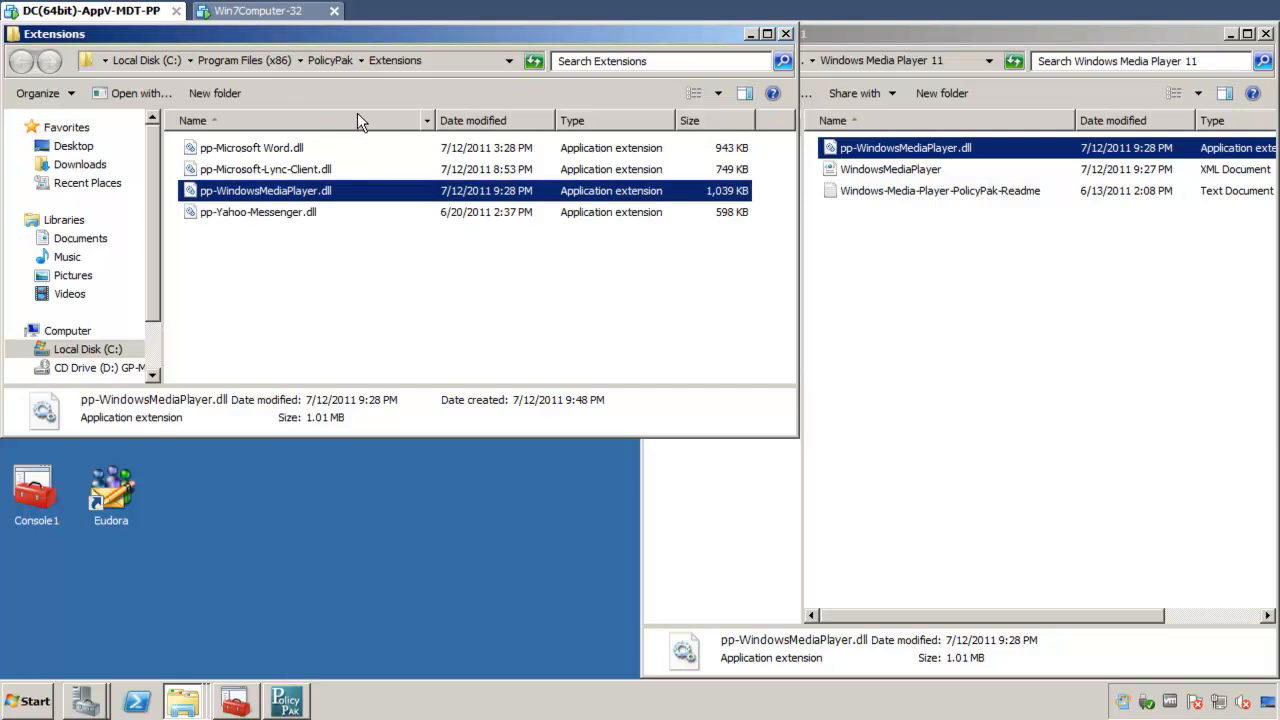
pyautogui.click(448, 319)
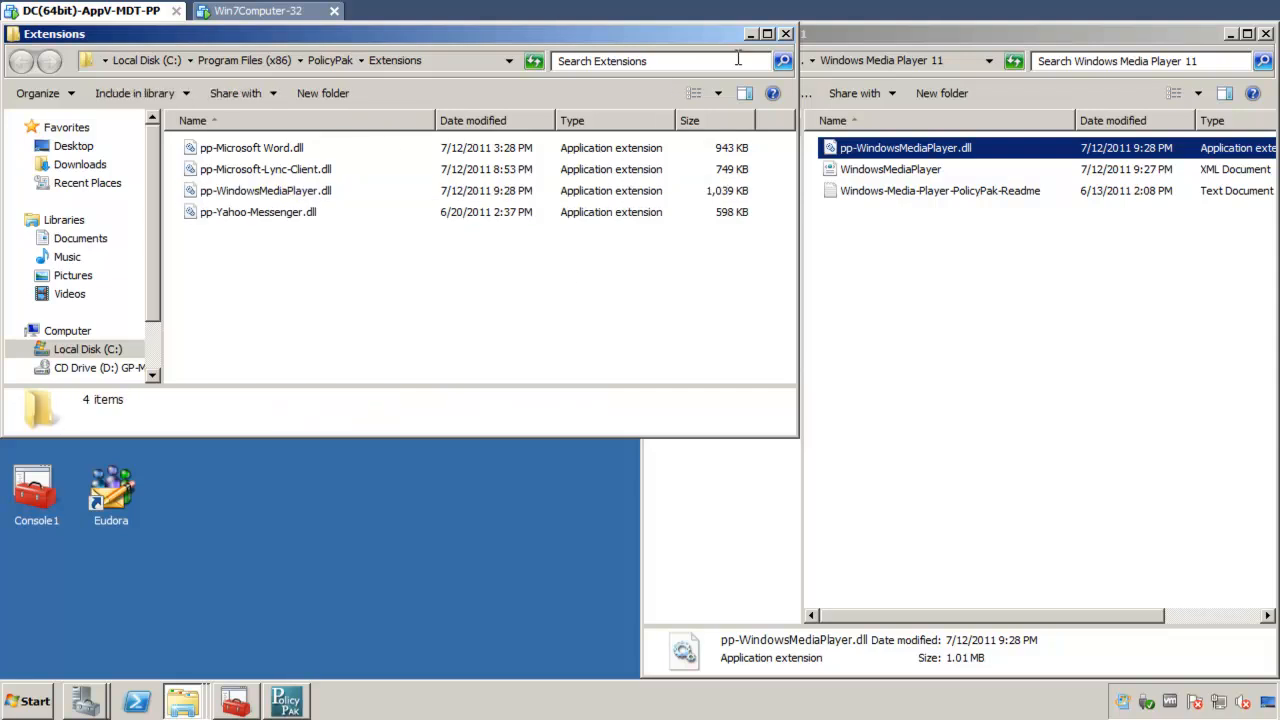
pyautogui.click(785, 34)
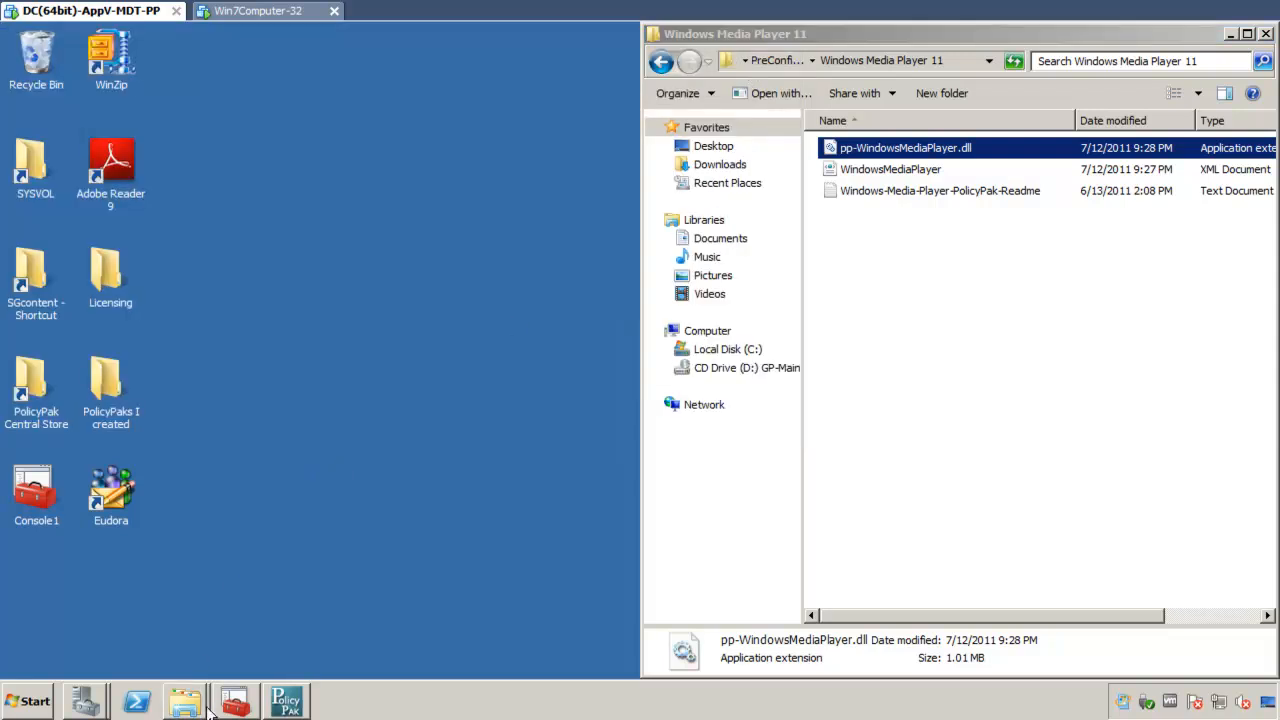
# Step: In Group Policy Management, create a GPO named "Lock down Windows Media Player on Windows 7" linked to East Sales Users
pyautogui.click(236, 701)
pyautogui.rightClick(200, 334)
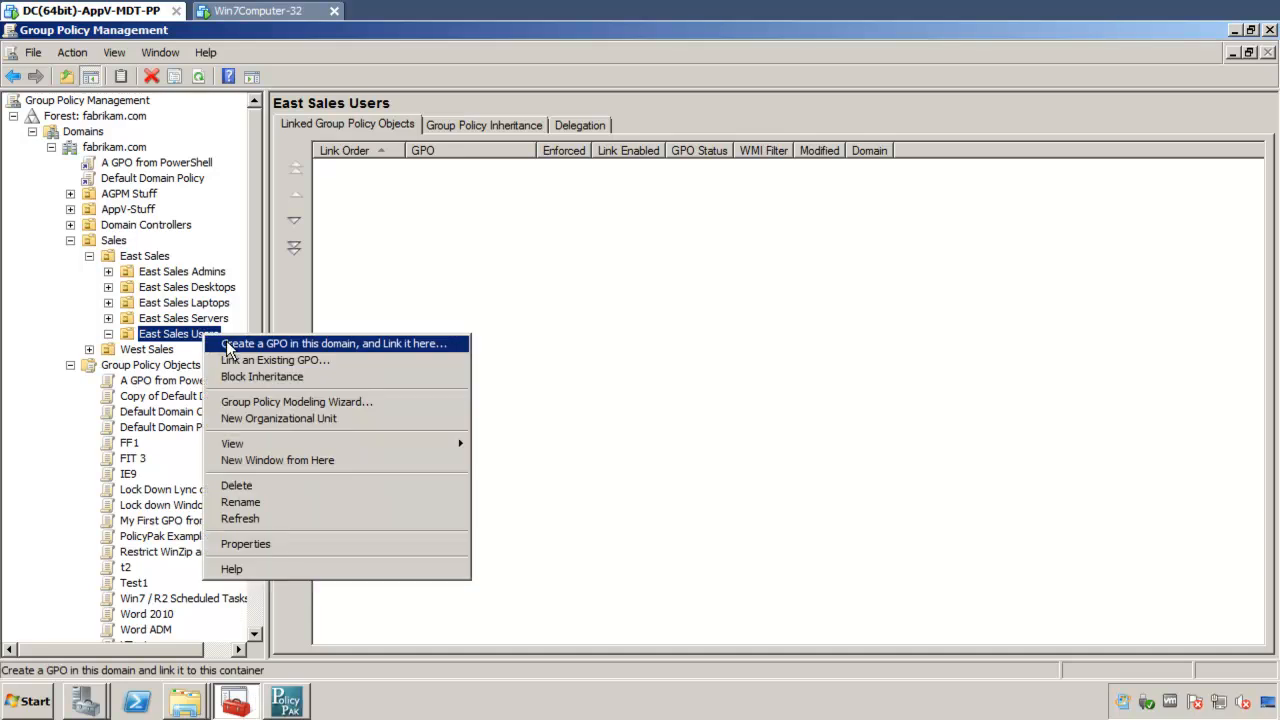
pyautogui.click(226, 340)
pyautogui.write('Lock d')
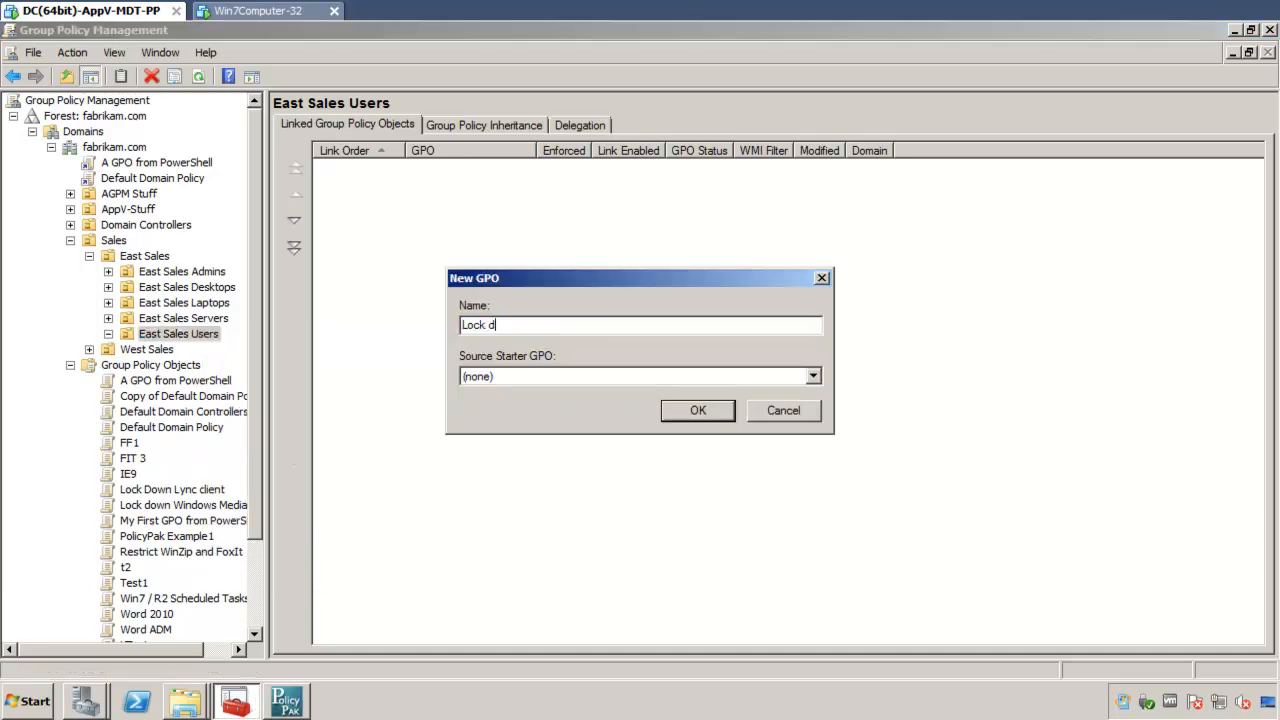
pyautogui.write('own Windows Media Pla')
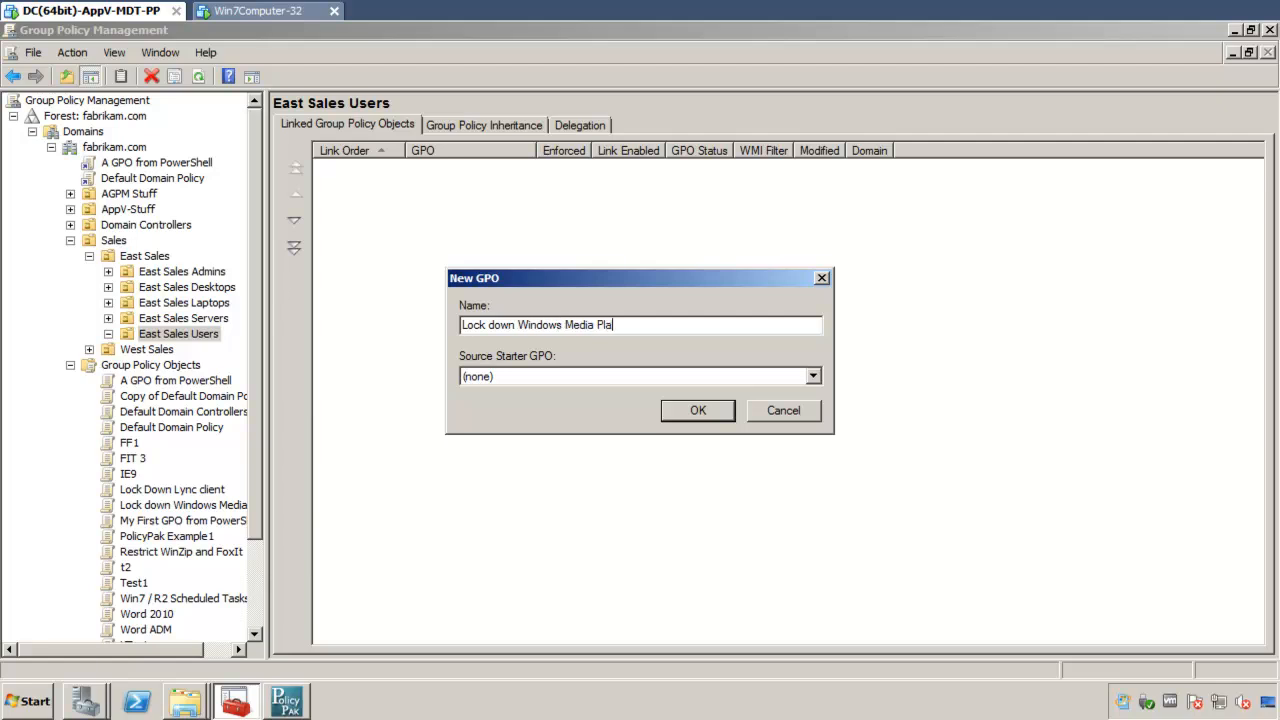
pyautogui.write('yer on Windows 7')
pyautogui.press('Return')
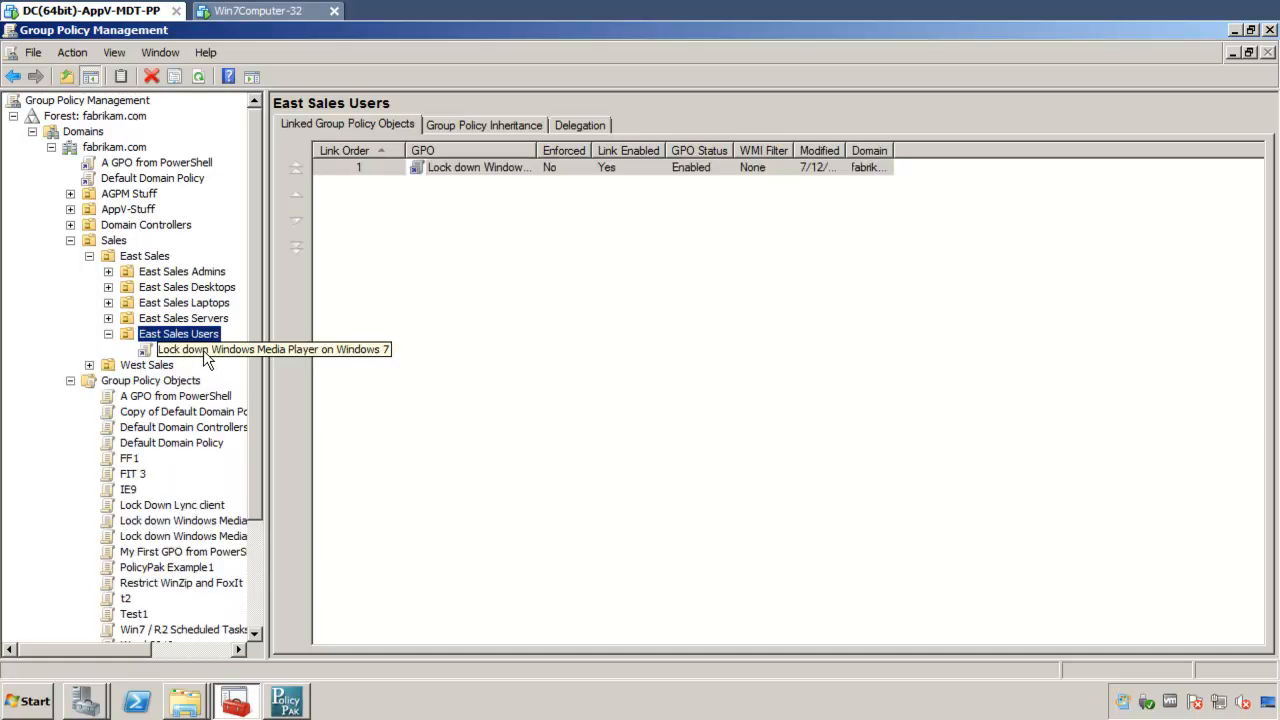
# Step: Edit the new East Sales Users GPO and show the PolicyPak Applications node under User Configuration
pyautogui.rightClick(203, 350)
pyautogui.click(243, 360)
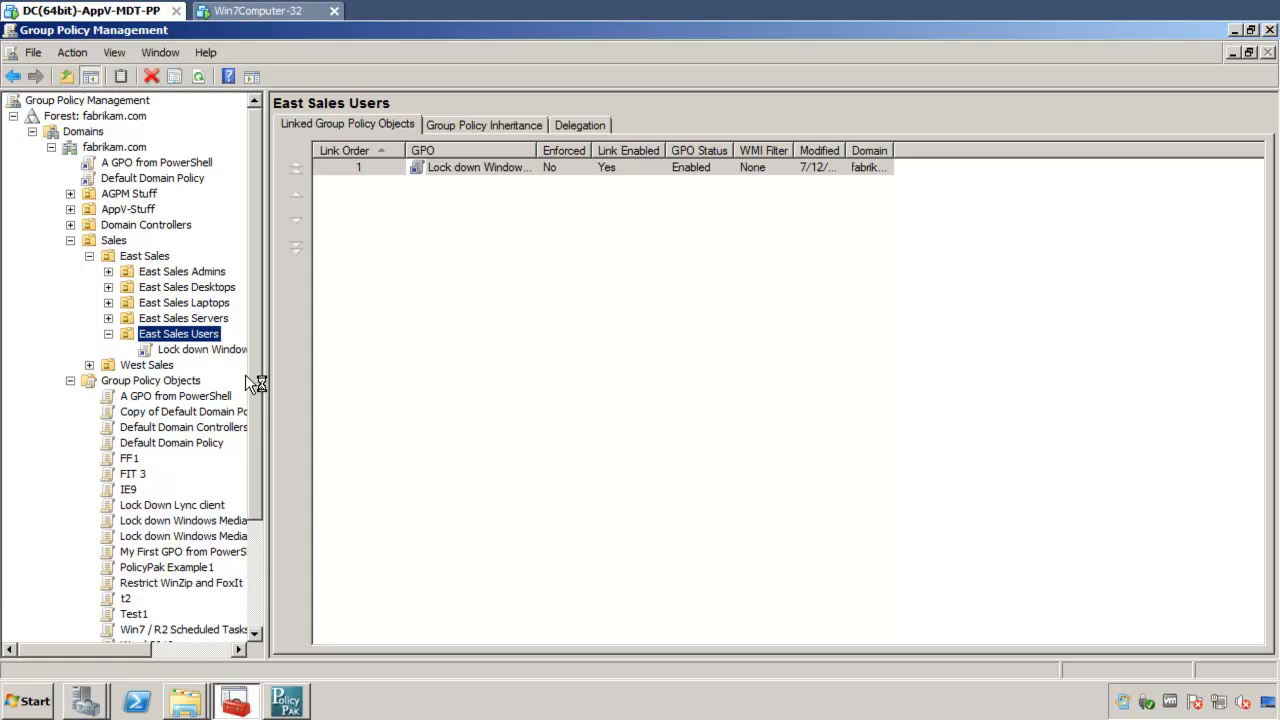
pyautogui.click(120, 304)
pyautogui.click(203, 320)
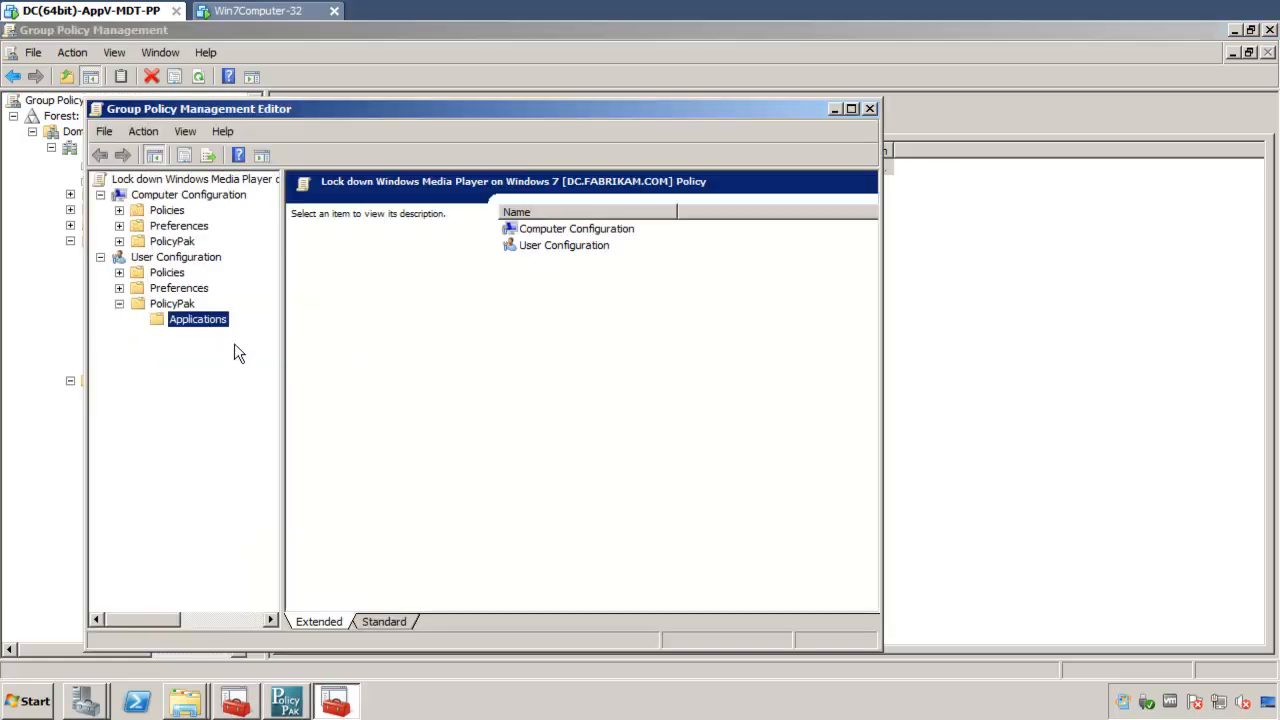
# Step: Add a PolicyPak for Windows Media Player application entry to the GPO and open its settings
pyautogui.rightClick(212, 326)
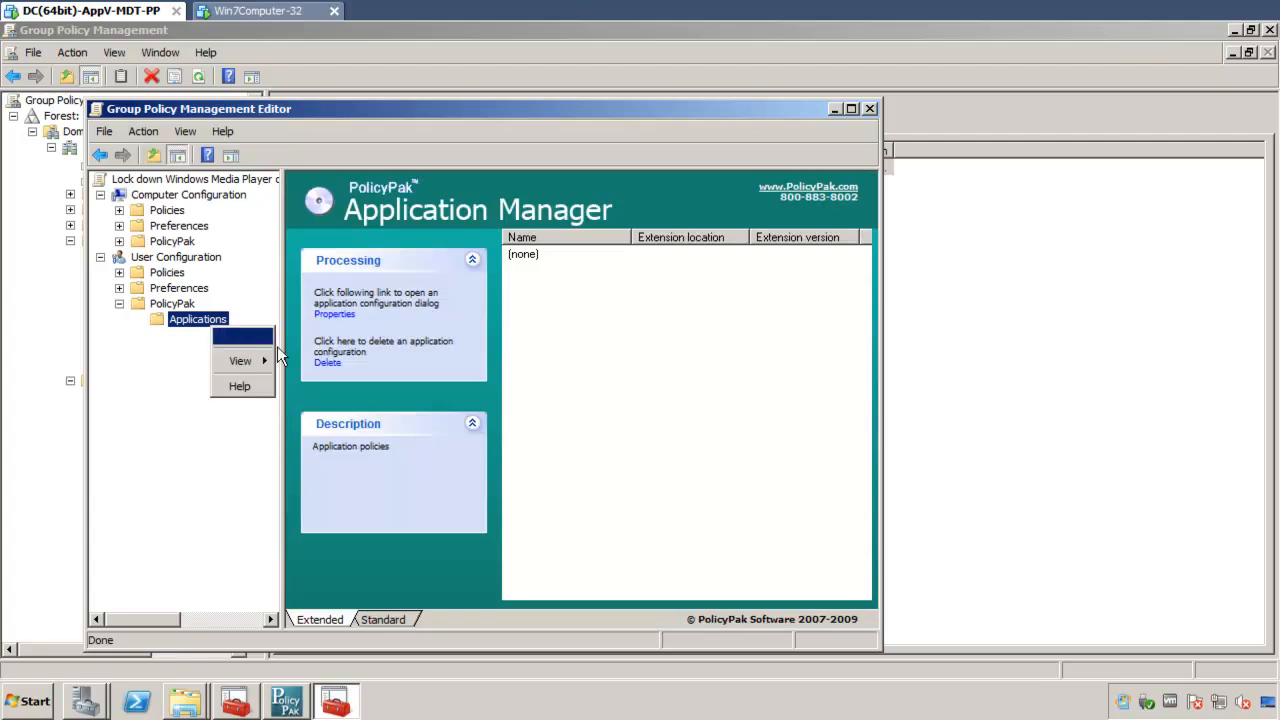
pyautogui.moveTo(262, 336)
pyautogui.moveTo(315, 336)
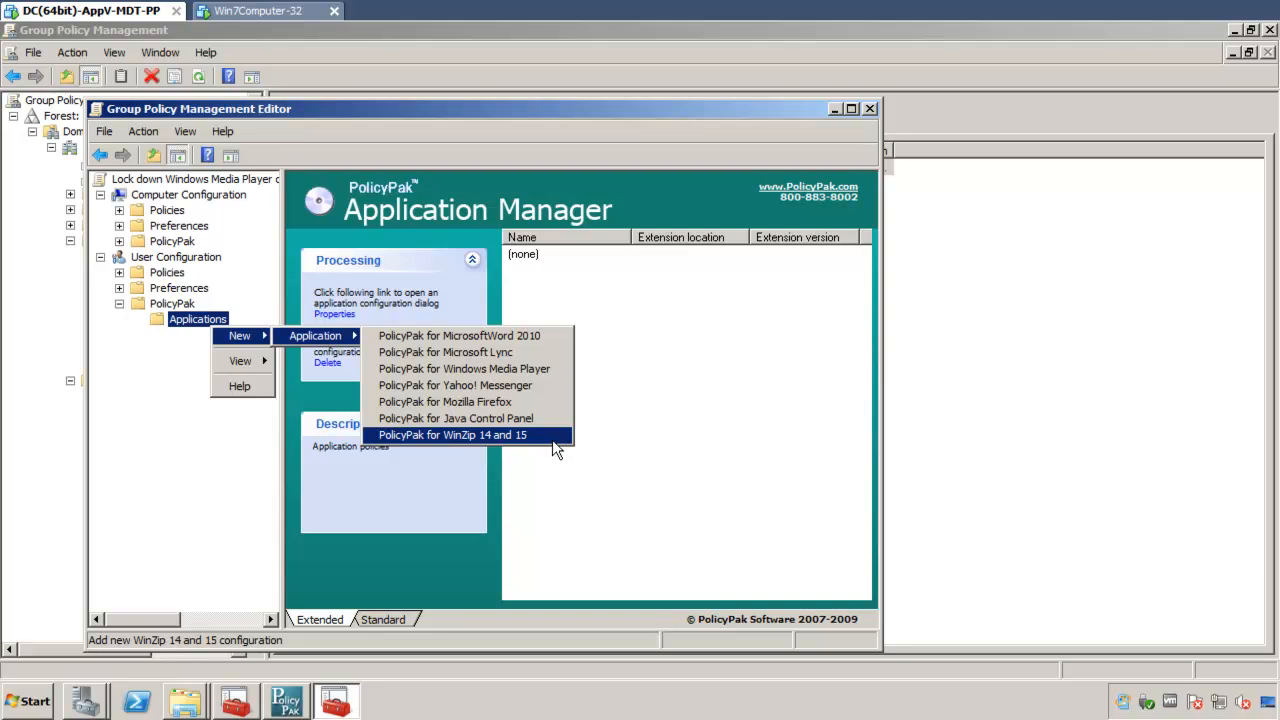
pyautogui.click(564, 371)
pyautogui.click(570, 257)
pyautogui.doubleClick(570, 257)
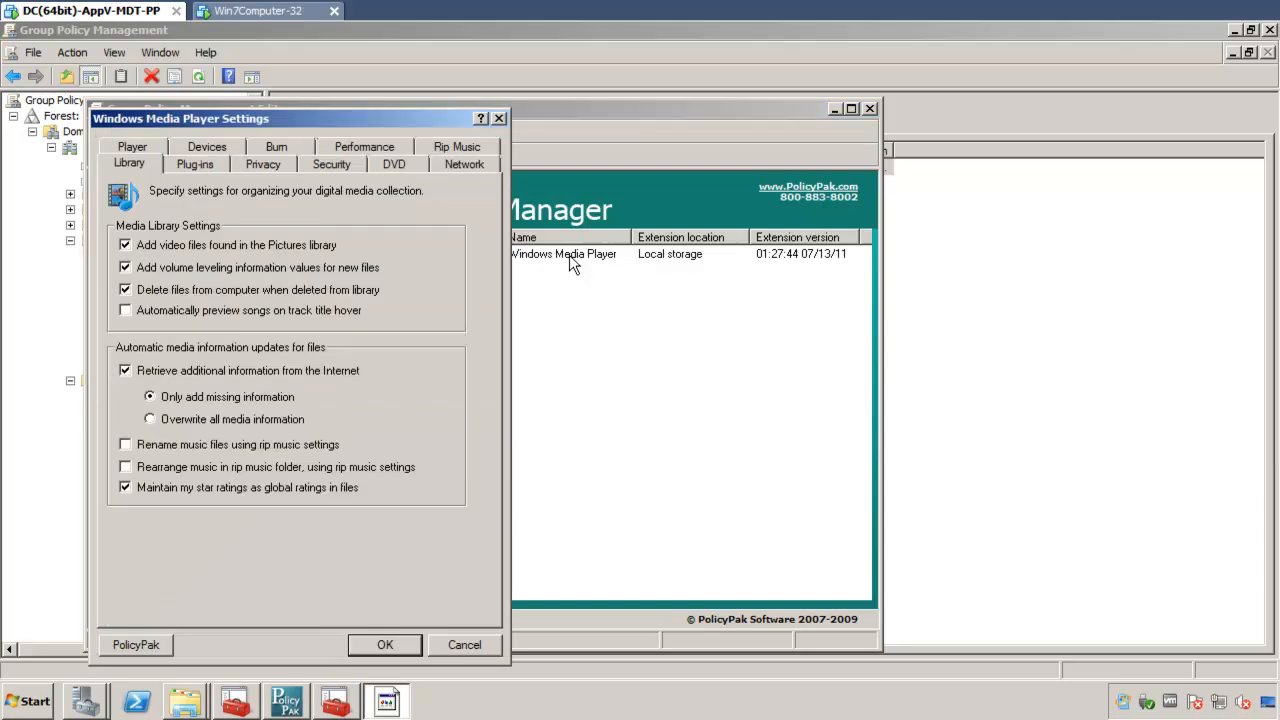
# Step: Set the whole Burn tab to be disabled in the target application
pyautogui.click(278, 148)
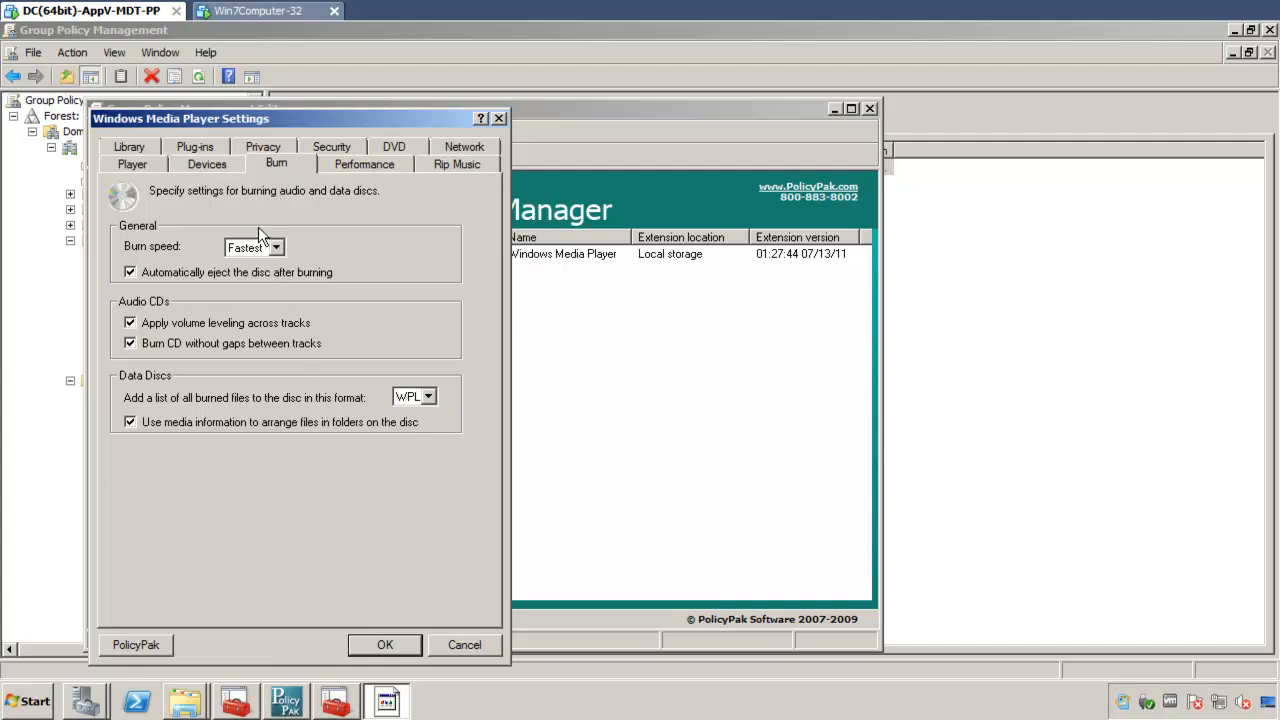
pyautogui.rightClick(275, 176)
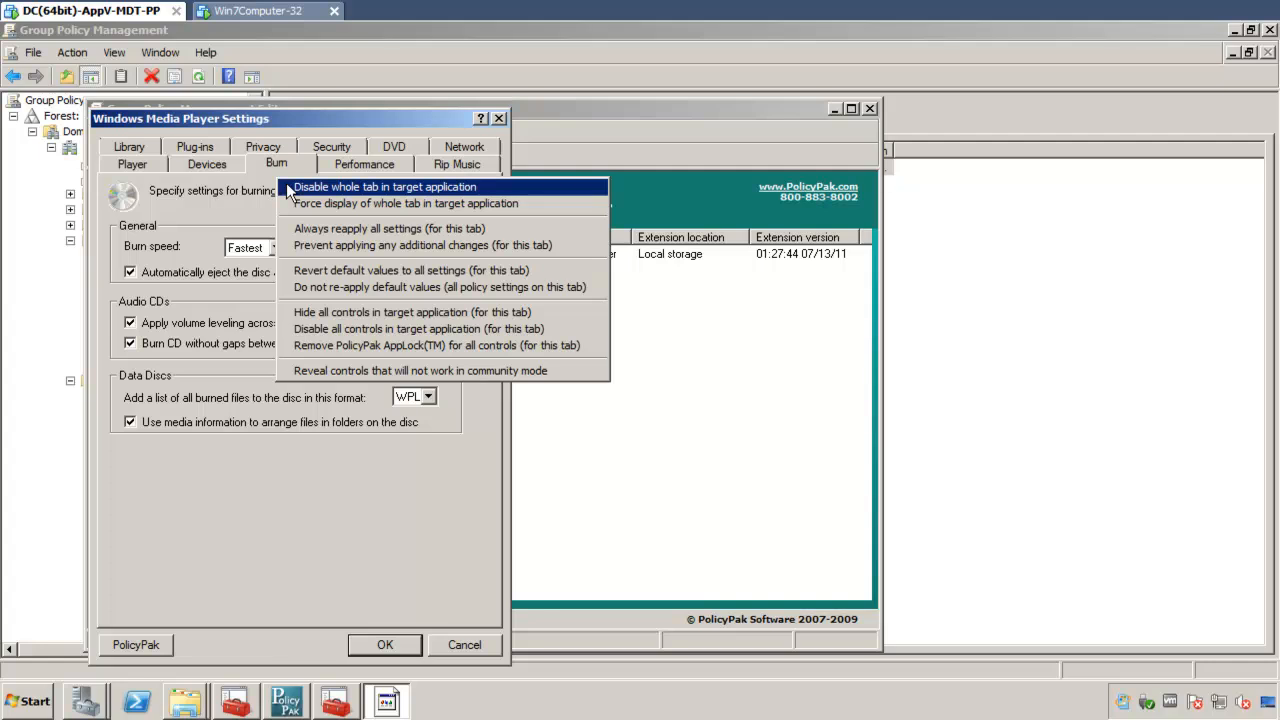
pyautogui.click(287, 187)
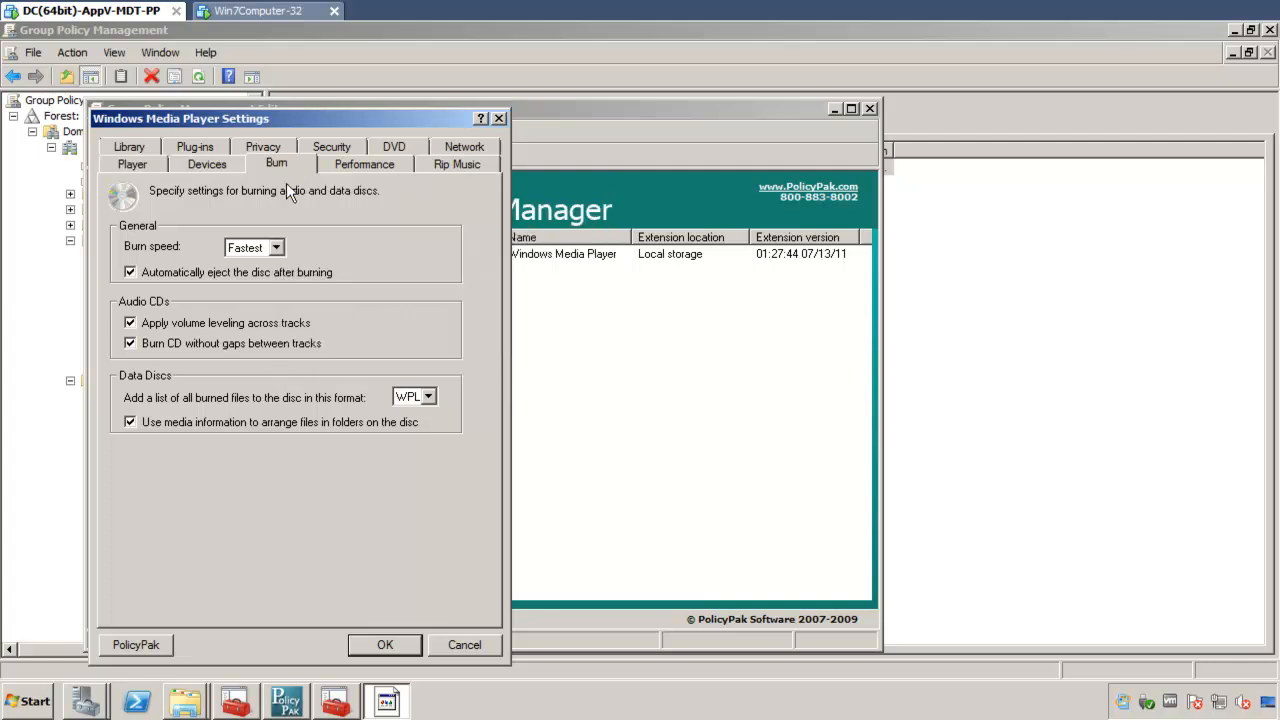
# Step: Disable the whole Rip Music tab in the target application and turn off the Security option for script commands and rich media streams
pyautogui.click(453, 165)
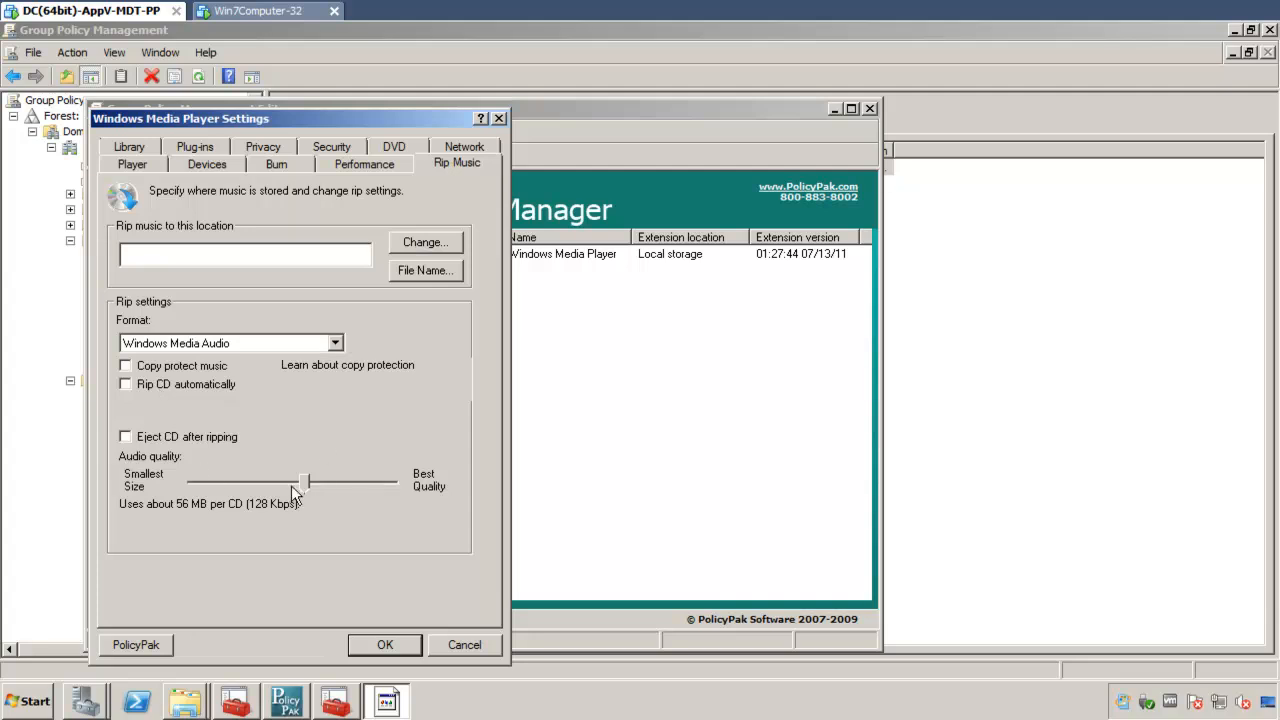
pyautogui.rightClick(448, 168)
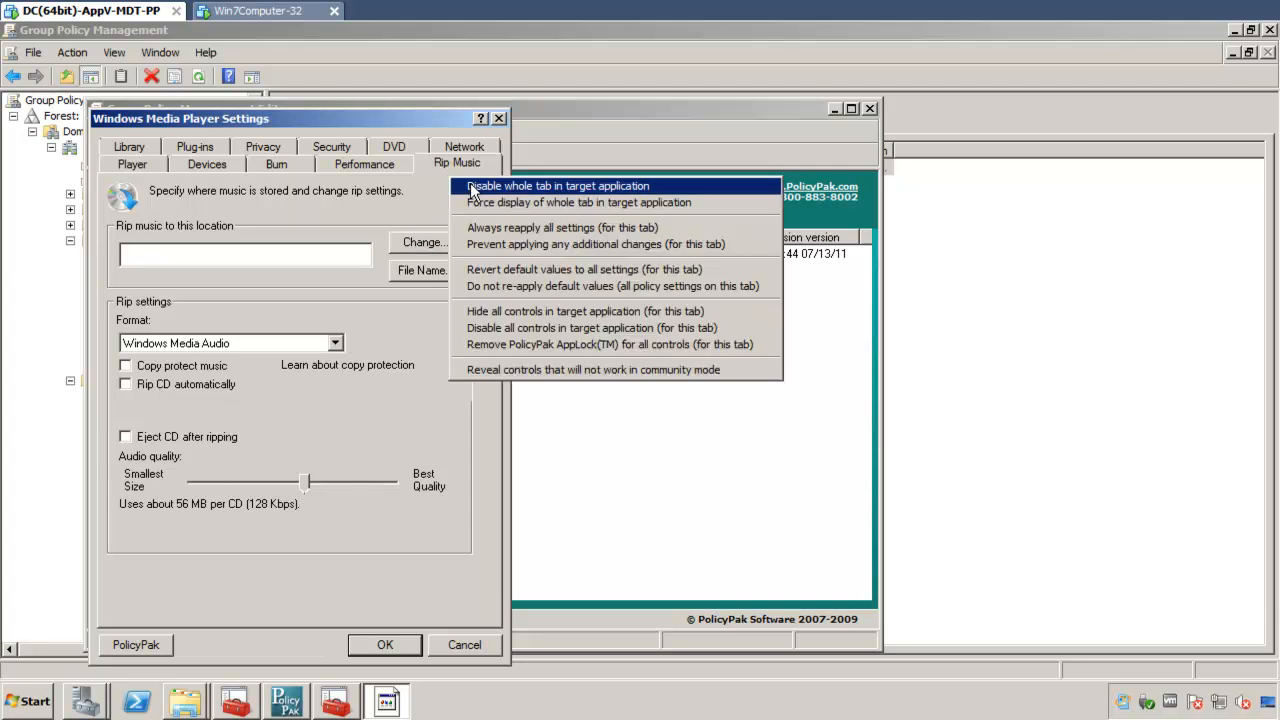
pyautogui.click(470, 186)
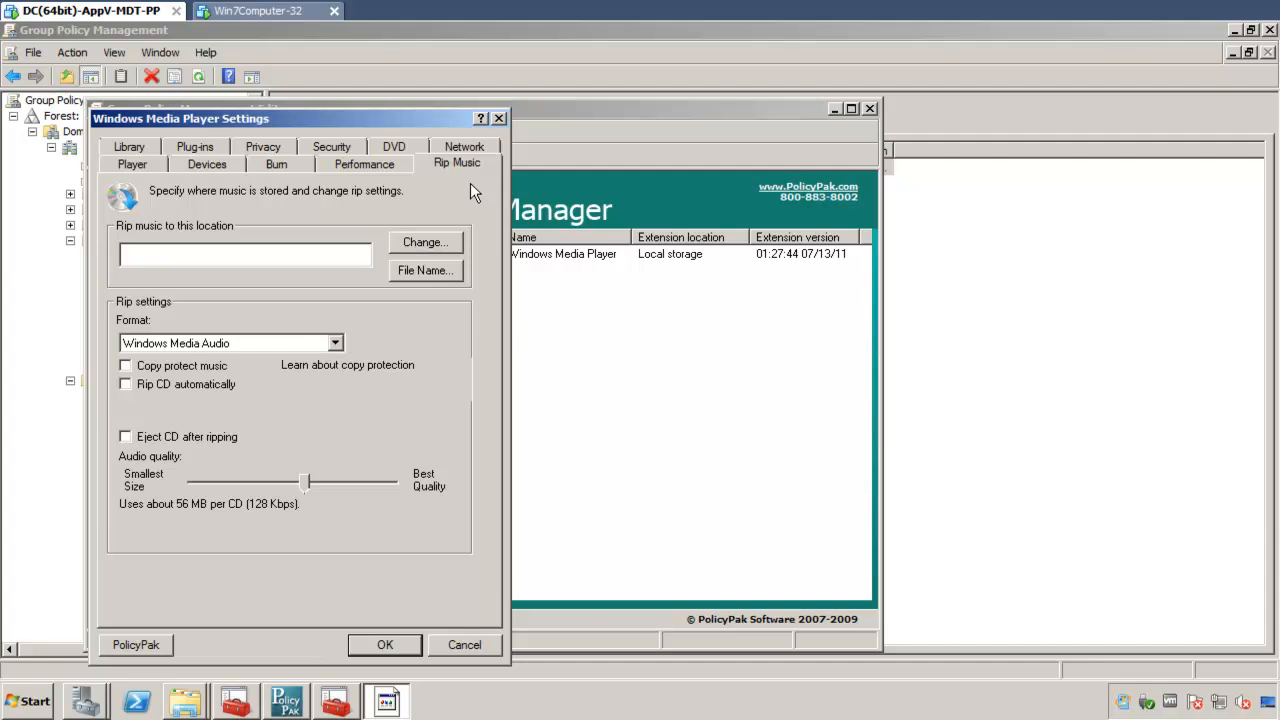
pyautogui.click(310, 147)
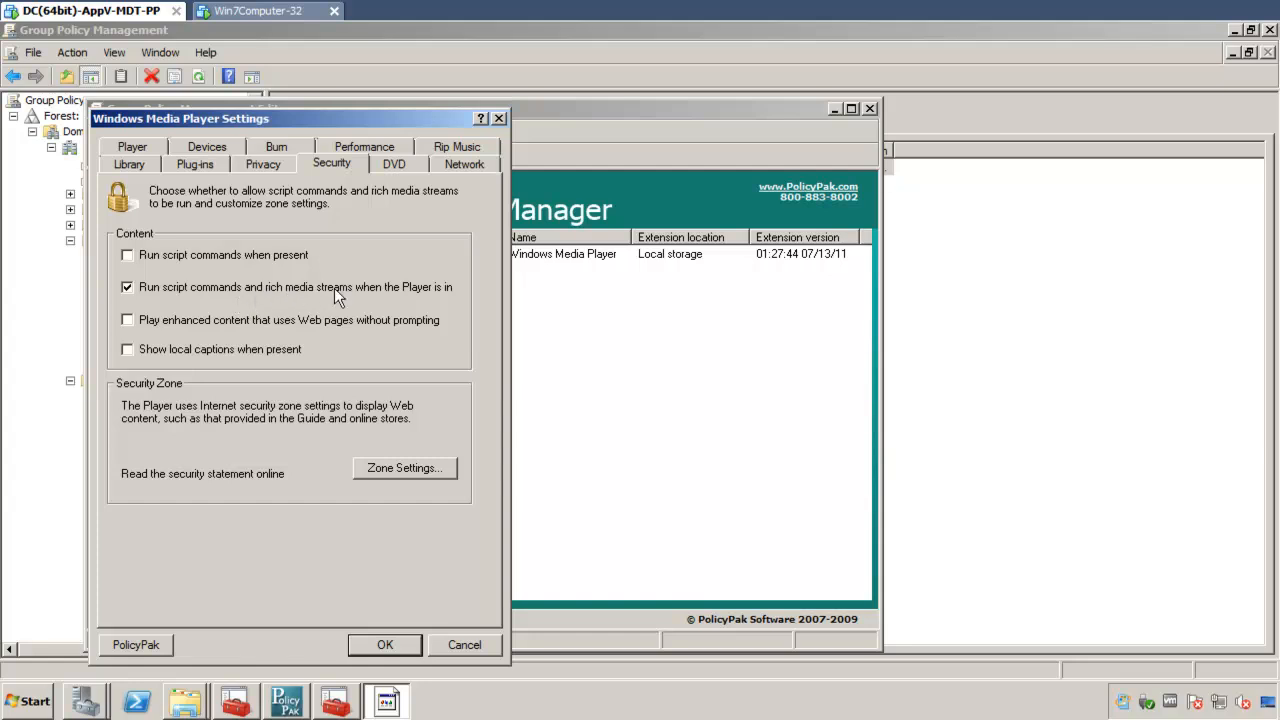
pyautogui.click(182, 288)
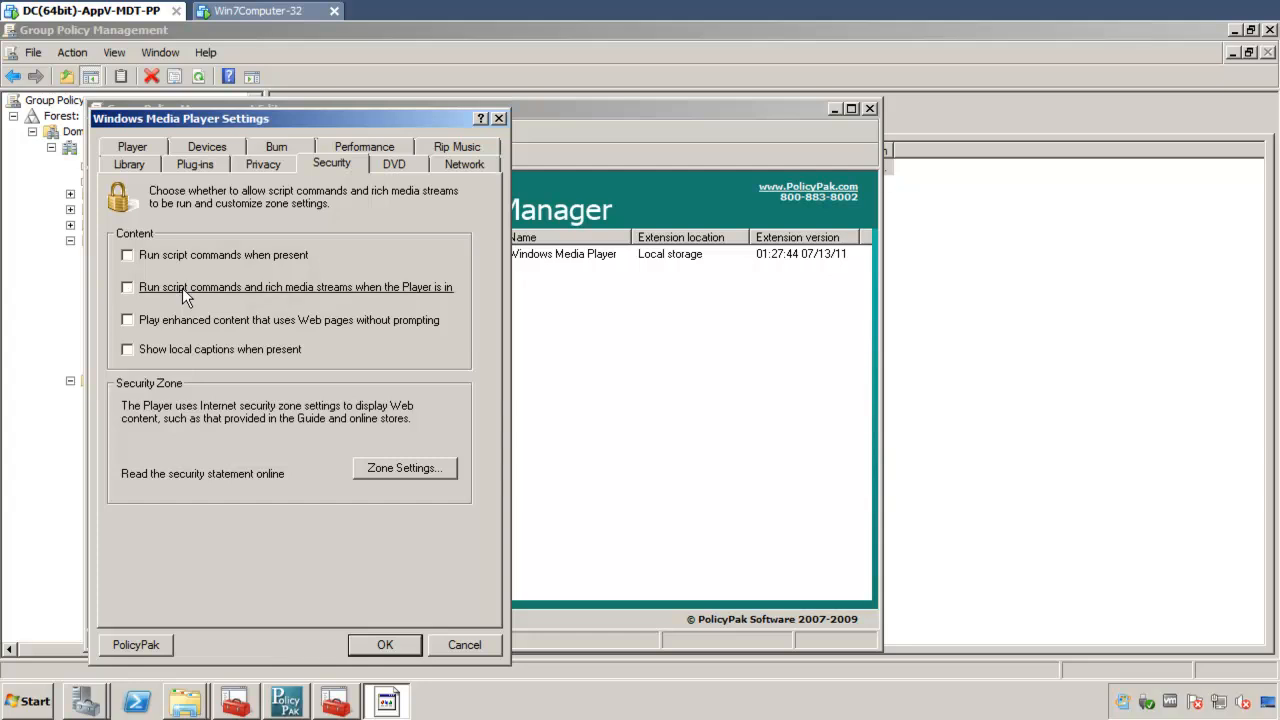
# Step: On Win7Computer-32, enable all four Security content options in Windows Media Player, apply them and close the player
pyautogui.click(289, 14)
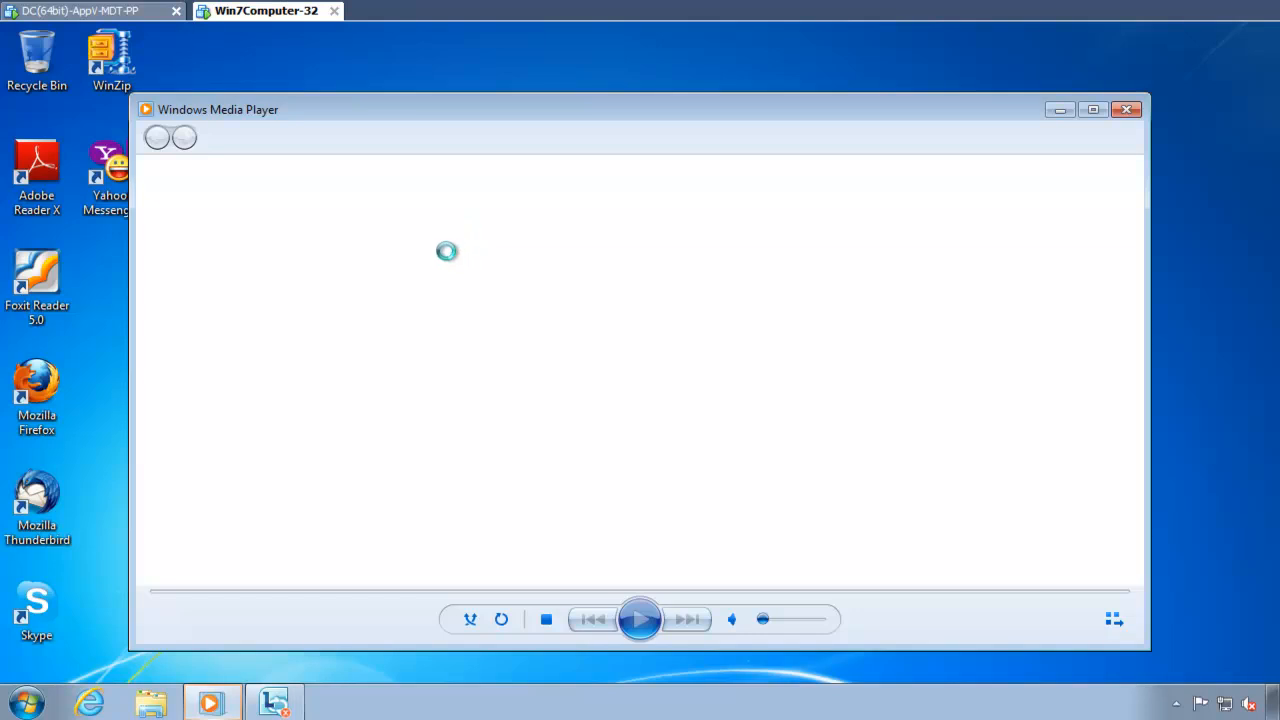
pyautogui.hotkey('alt', 't')
pyautogui.press('o')
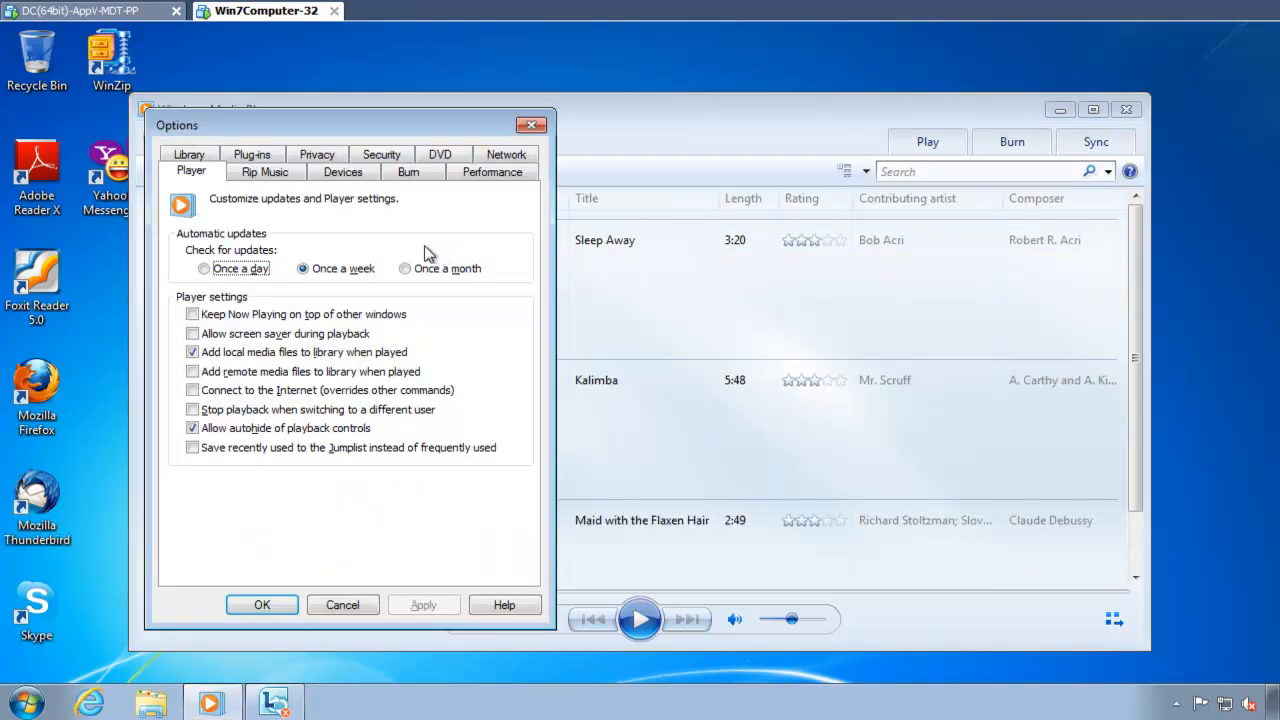
pyautogui.click(365, 161)
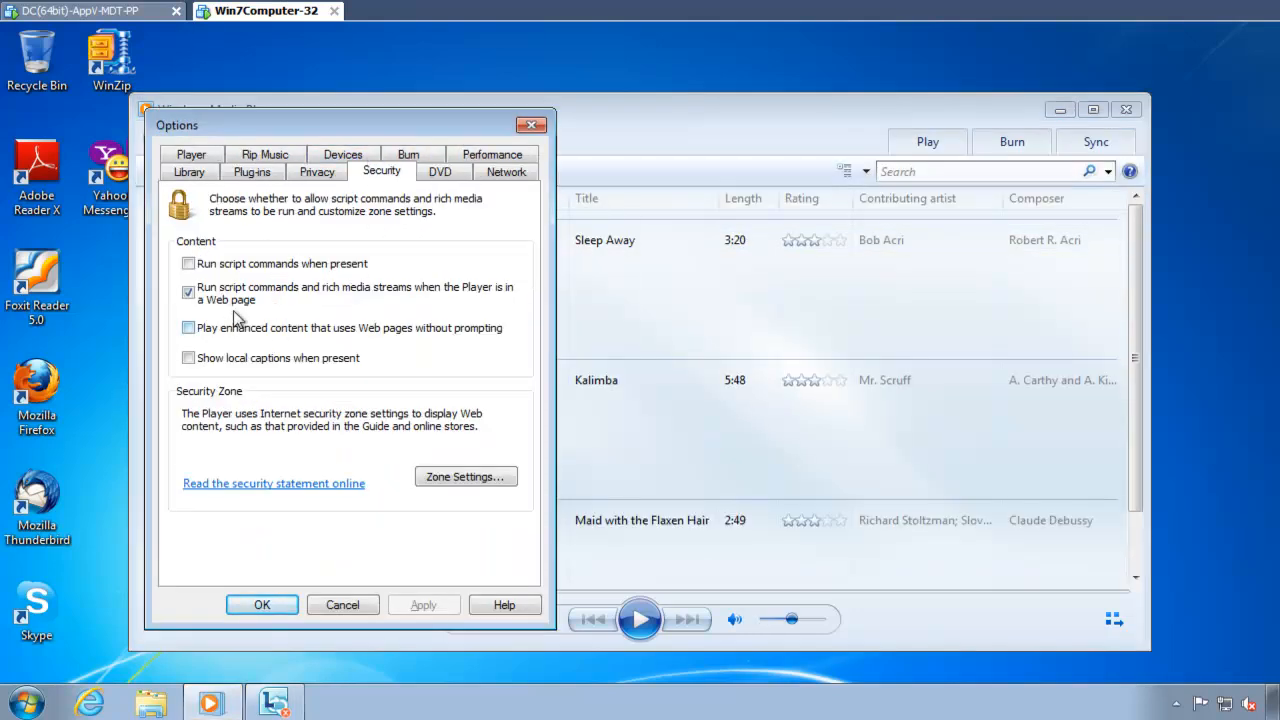
pyautogui.click(251, 264)
pyautogui.click(232, 329)
pyautogui.click(220, 364)
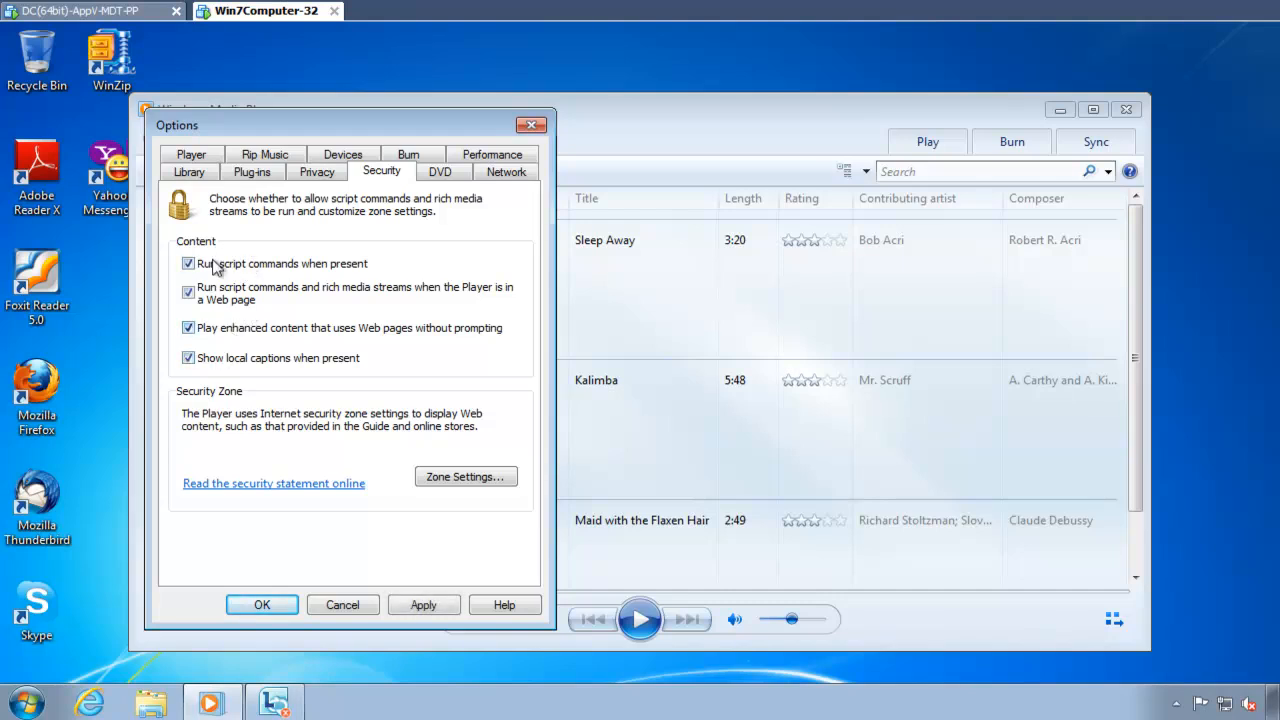
pyautogui.click(421, 606)
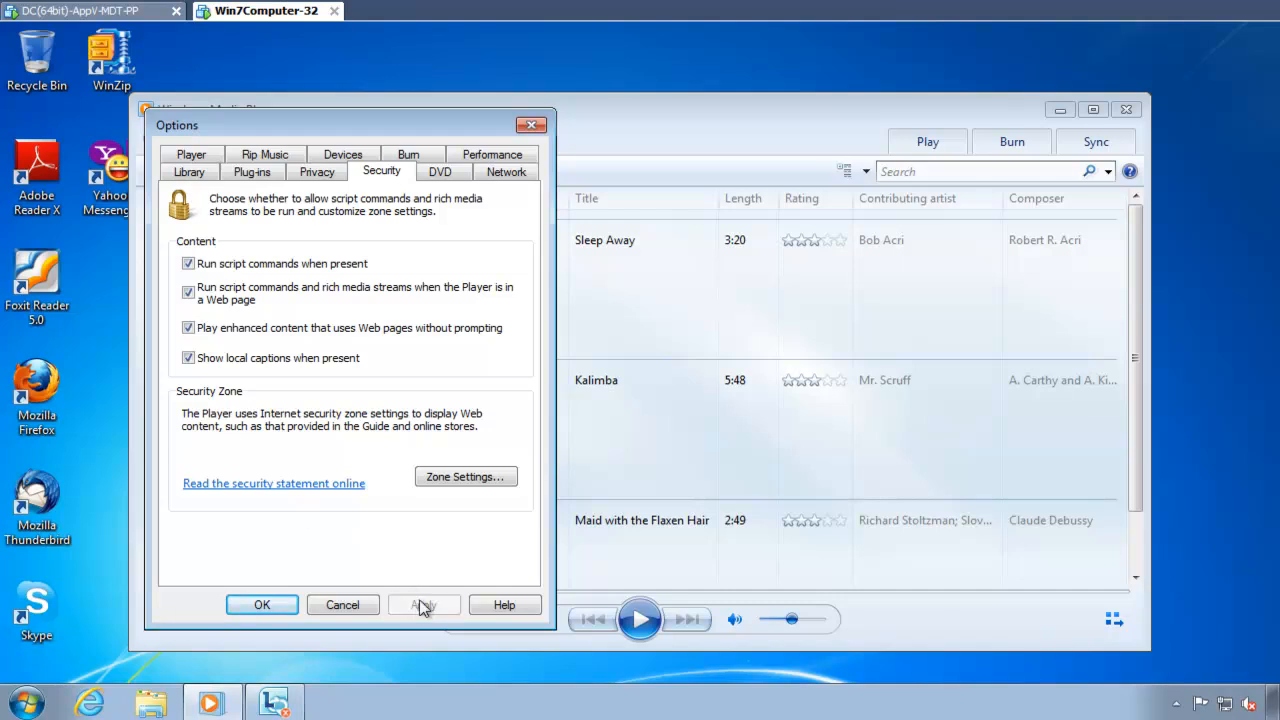
pyautogui.click(265, 606)
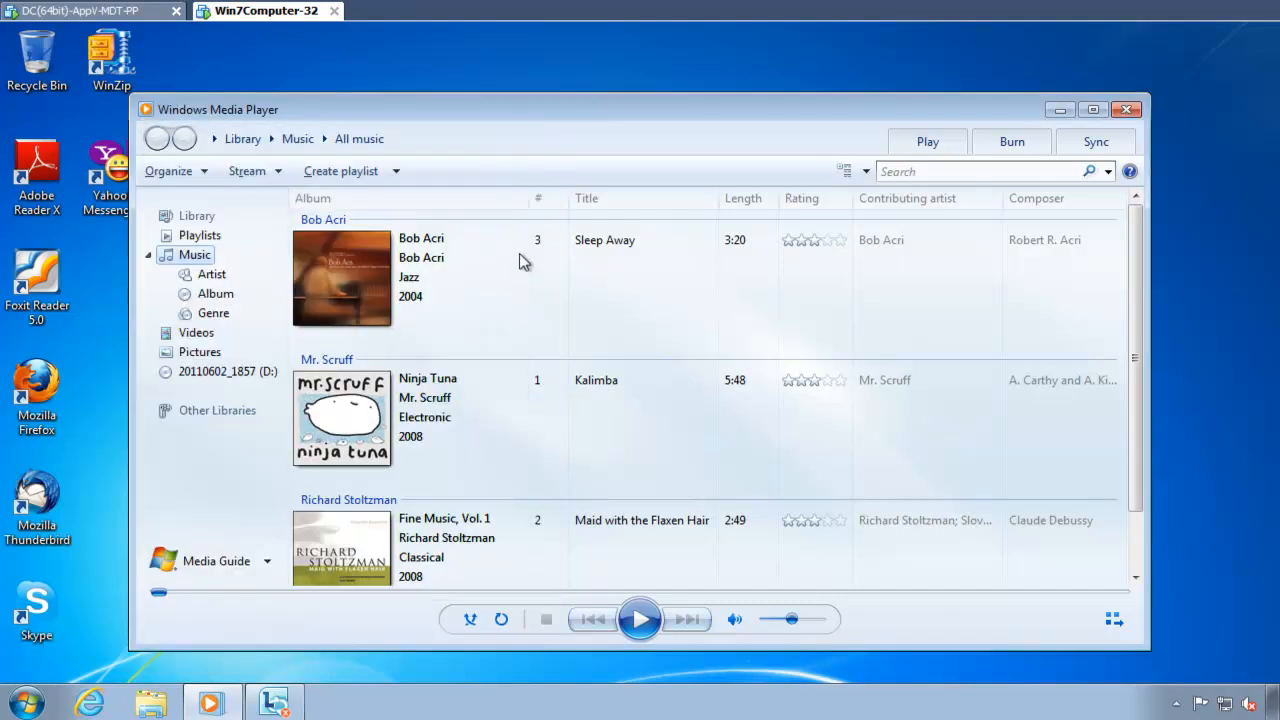
pyautogui.hotkey('alt', 'F4')
# Step: Back on the DC, set the script commands, enhanced content and local captions options to be delivered as unchecked
pyautogui.click(109, 12)
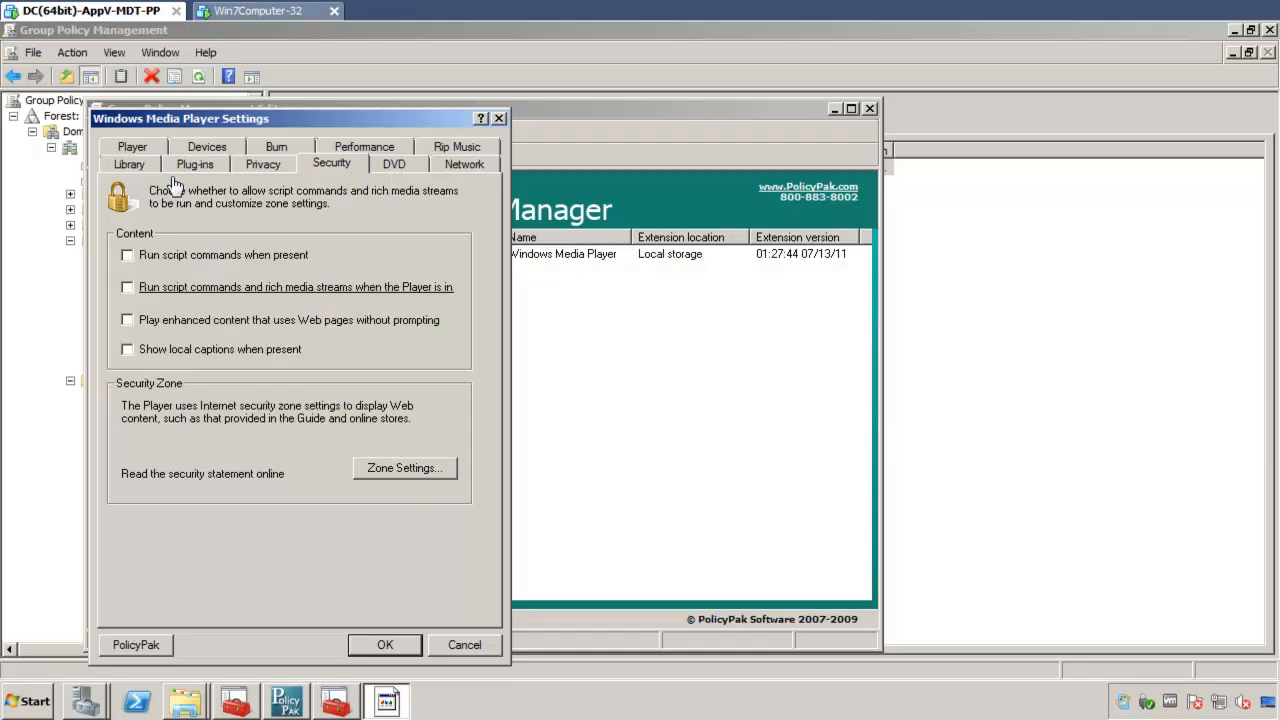
pyautogui.click(174, 257)
pyautogui.click(155, 318)
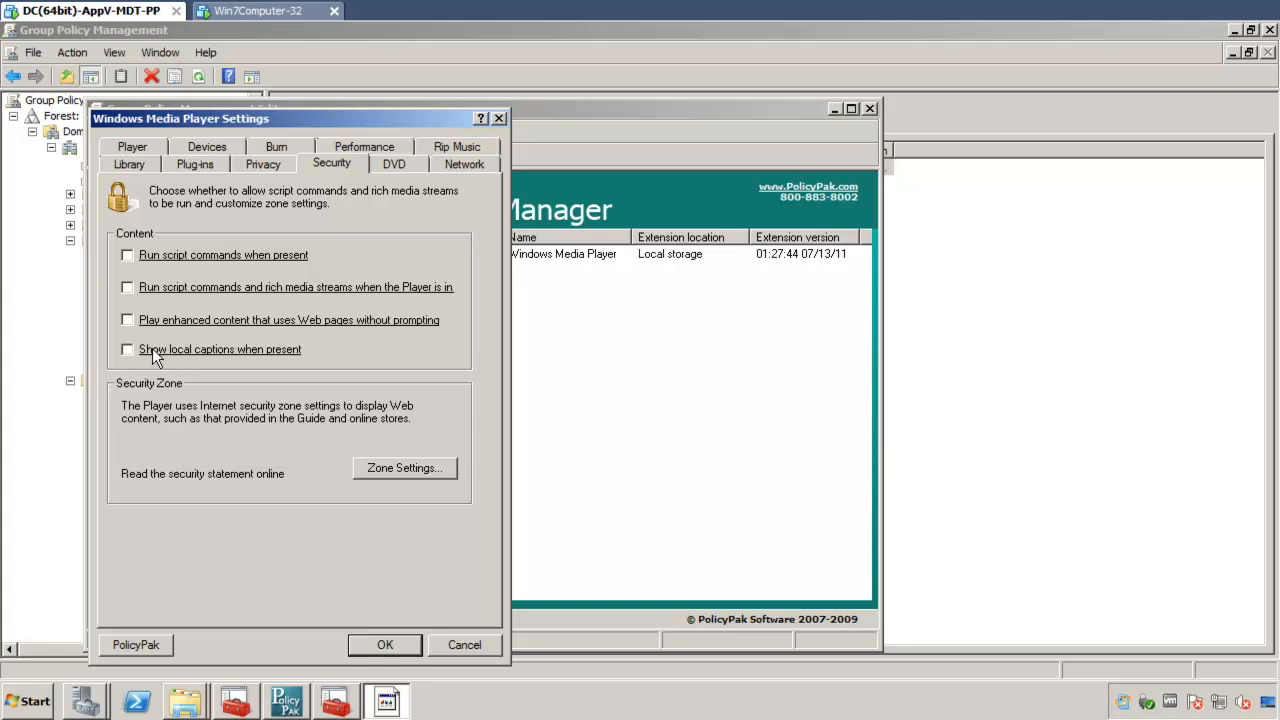
# Step: Set both script command options on the Security page to have their corresponding controls disabled in the target application
pyautogui.rightClick(255, 252)
pyautogui.click(301, 359)
pyautogui.rightClick(300, 285)
pyautogui.click(348, 391)
# Step: Set the enhanced content and local captions controls to be hidden in the target application, and save the Windows Media Player settings
pyautogui.rightClick(338, 320)
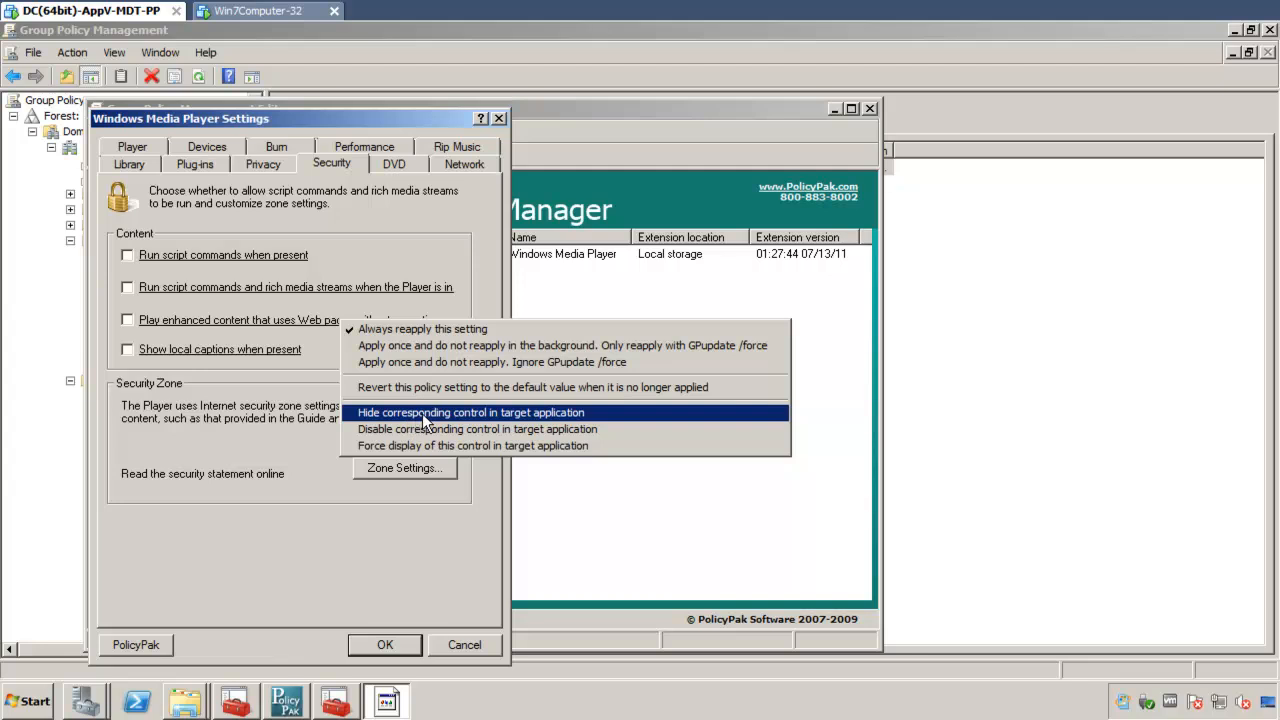
pyautogui.click(475, 413)
pyautogui.rightClick(265, 350)
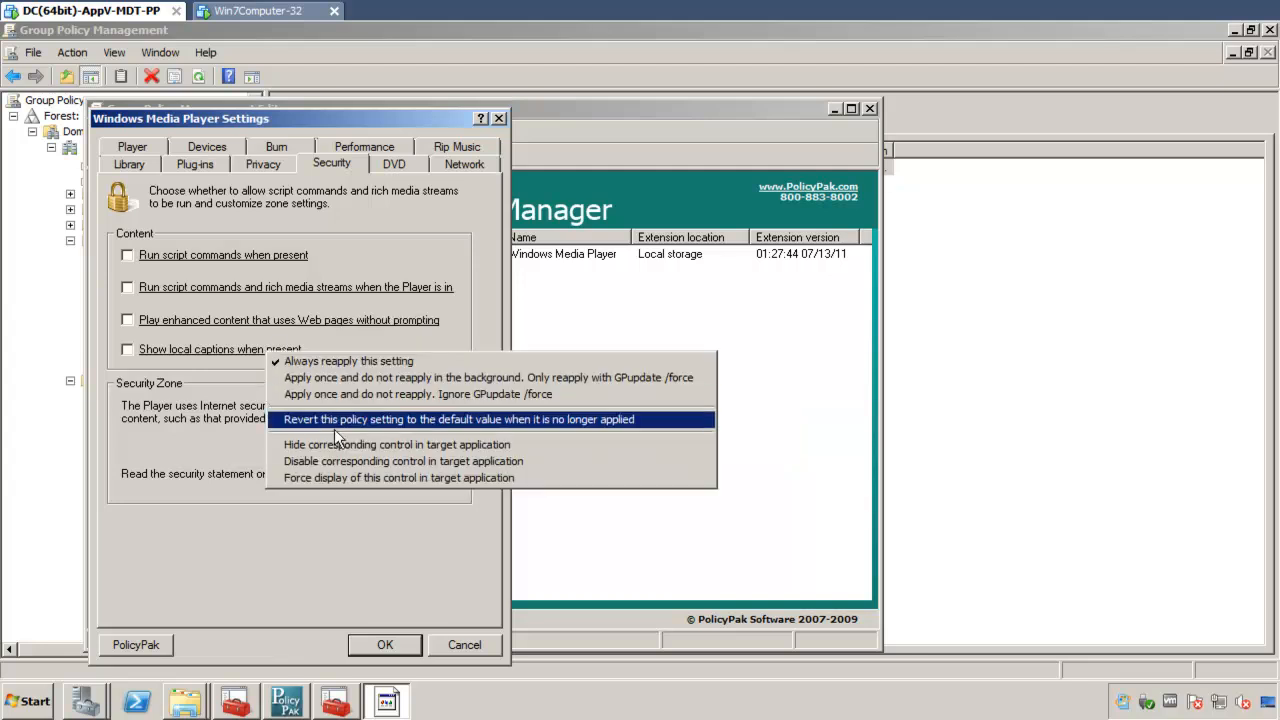
pyautogui.click(350, 441)
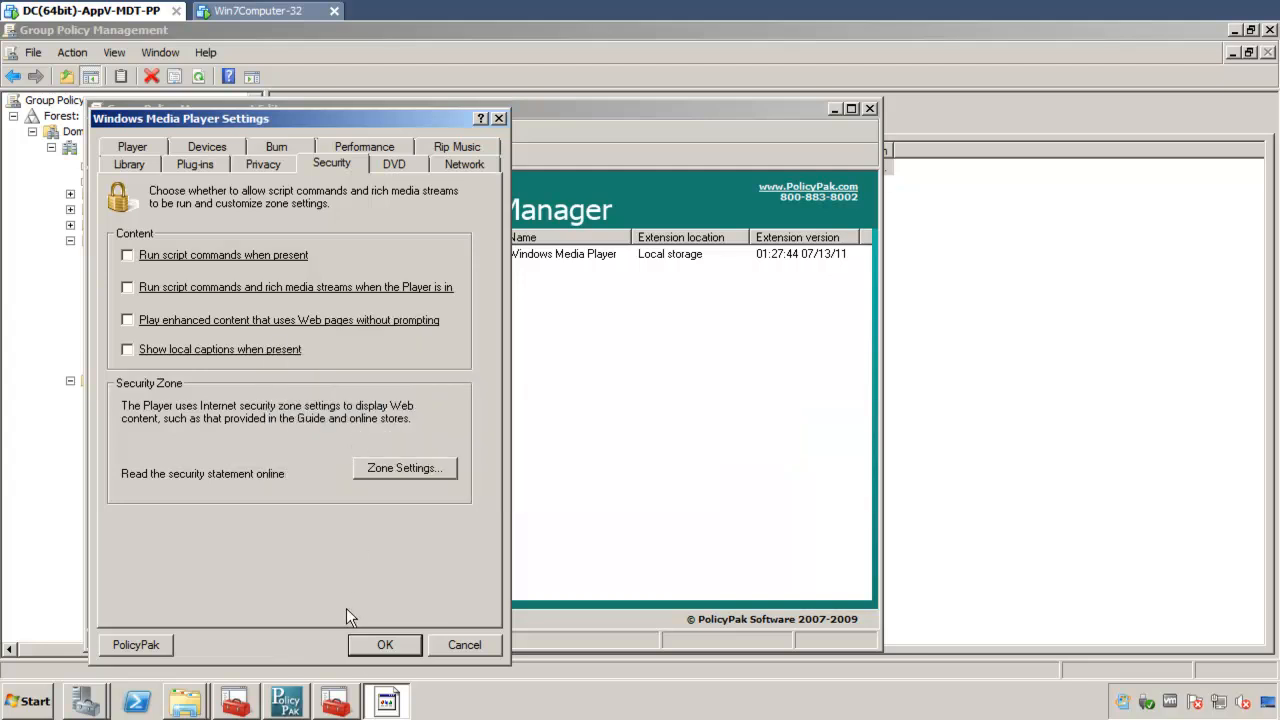
pyautogui.click(374, 645)
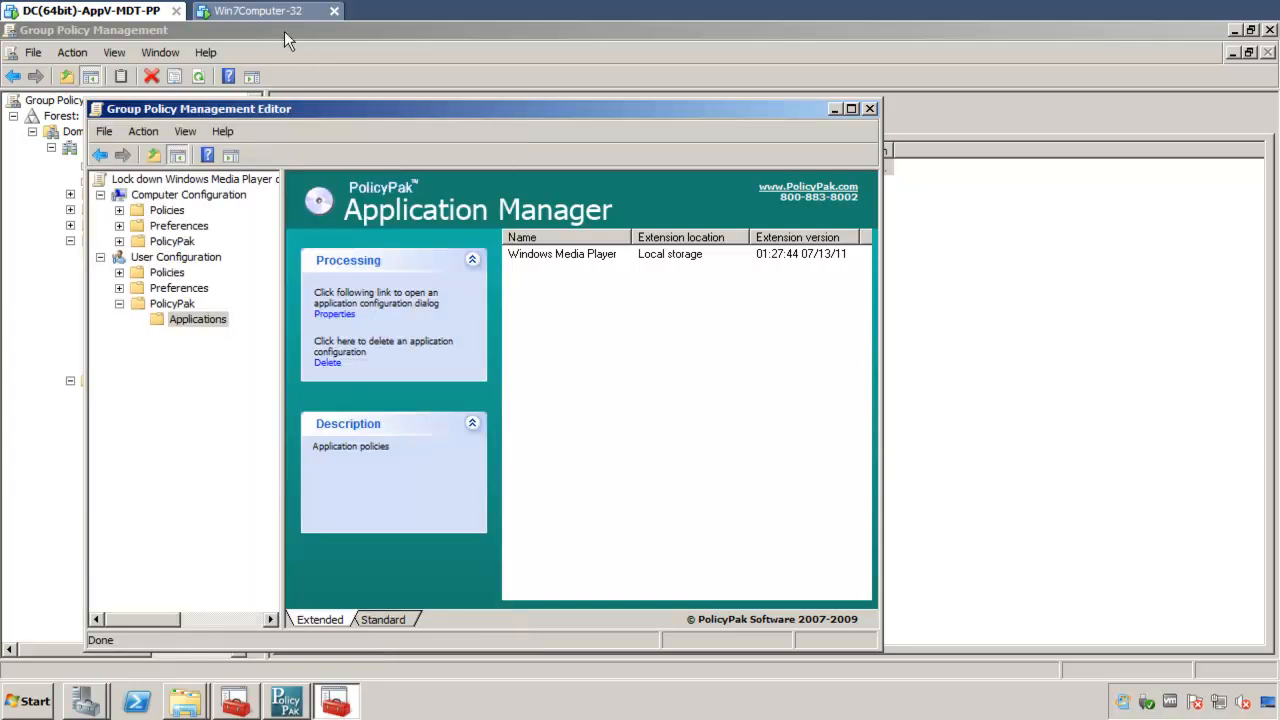
# Step: On Win7Computer-32, open a command prompt and refresh Group Policy with gpupdate
pyautogui.click(268, 11)
pyautogui.click(26, 704)
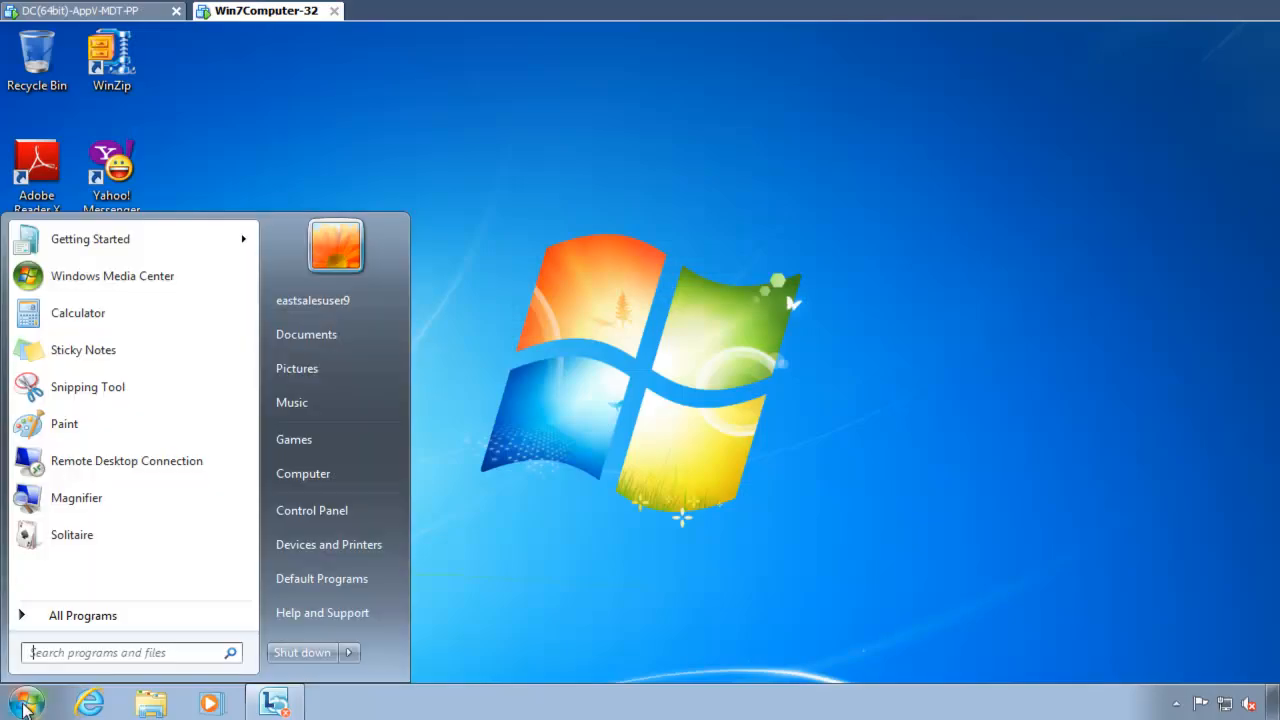
pyautogui.write('cmd')
pyautogui.press('Return')
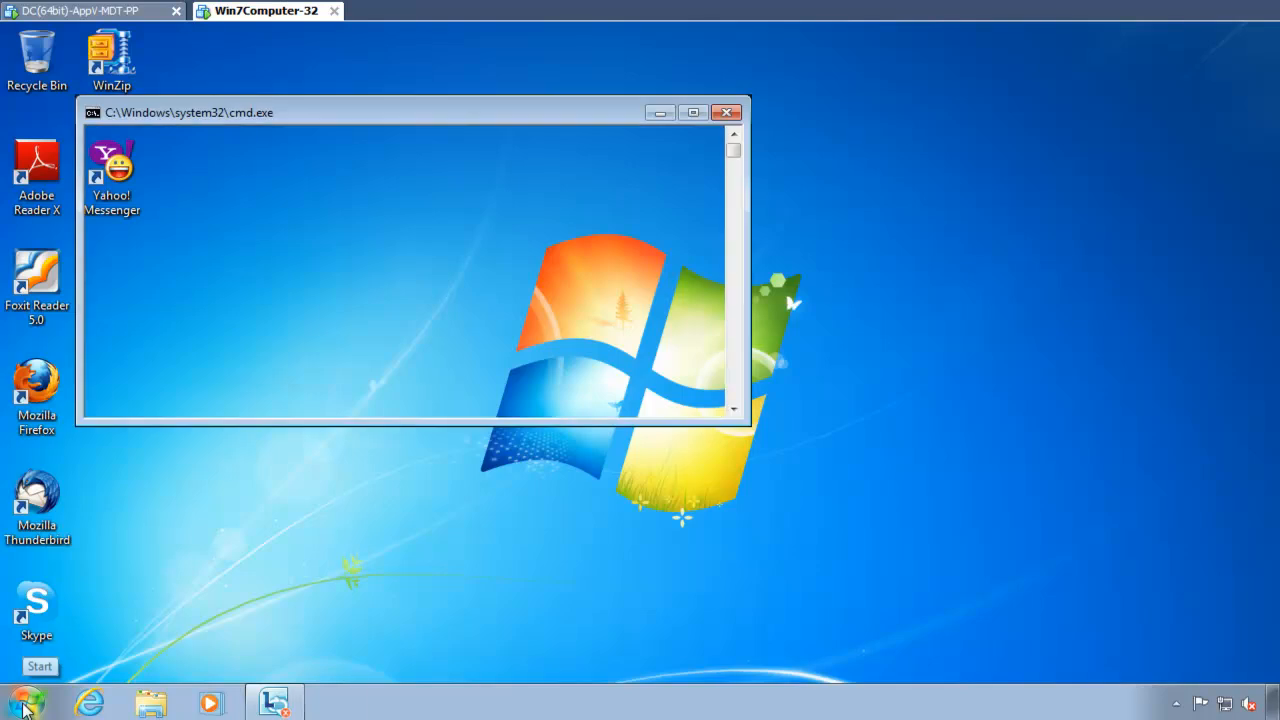
pyautogui.write('gpupdate')
pyautogui.press('Return')
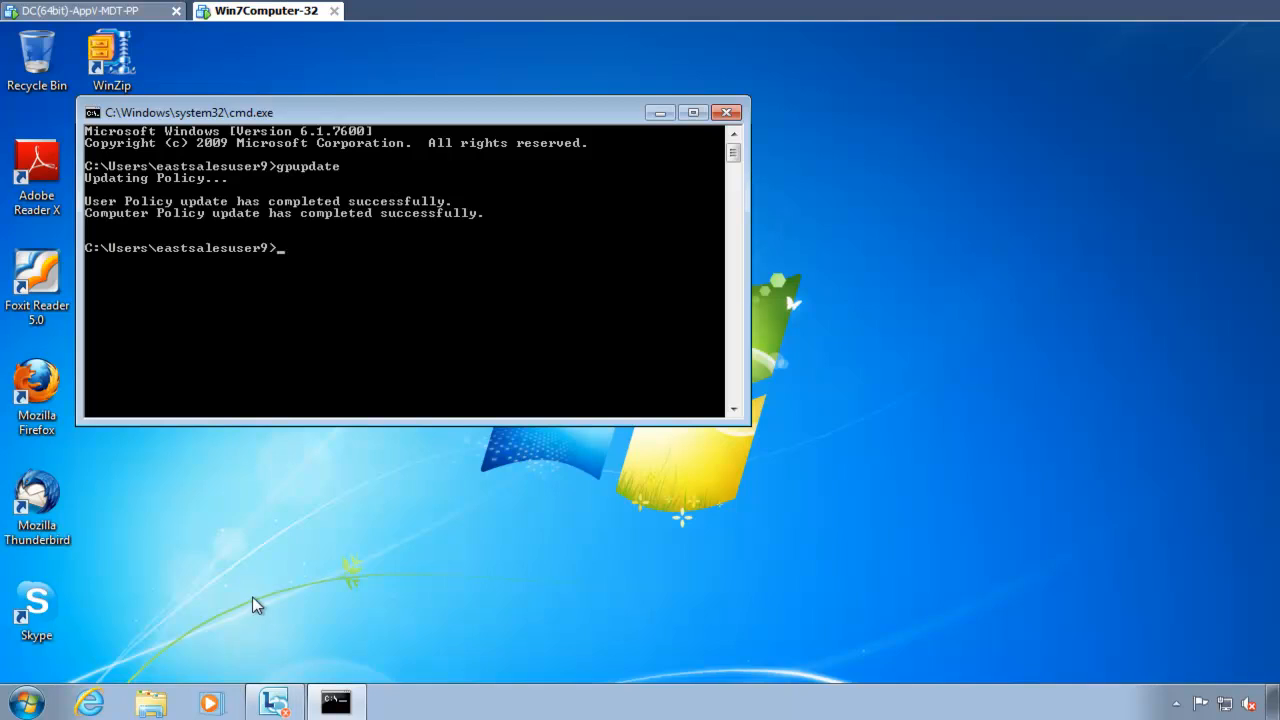
# Step: Launch Windows Media Player and check its Options for the locked-down tabs and Security content settings
pyautogui.click(213, 704)
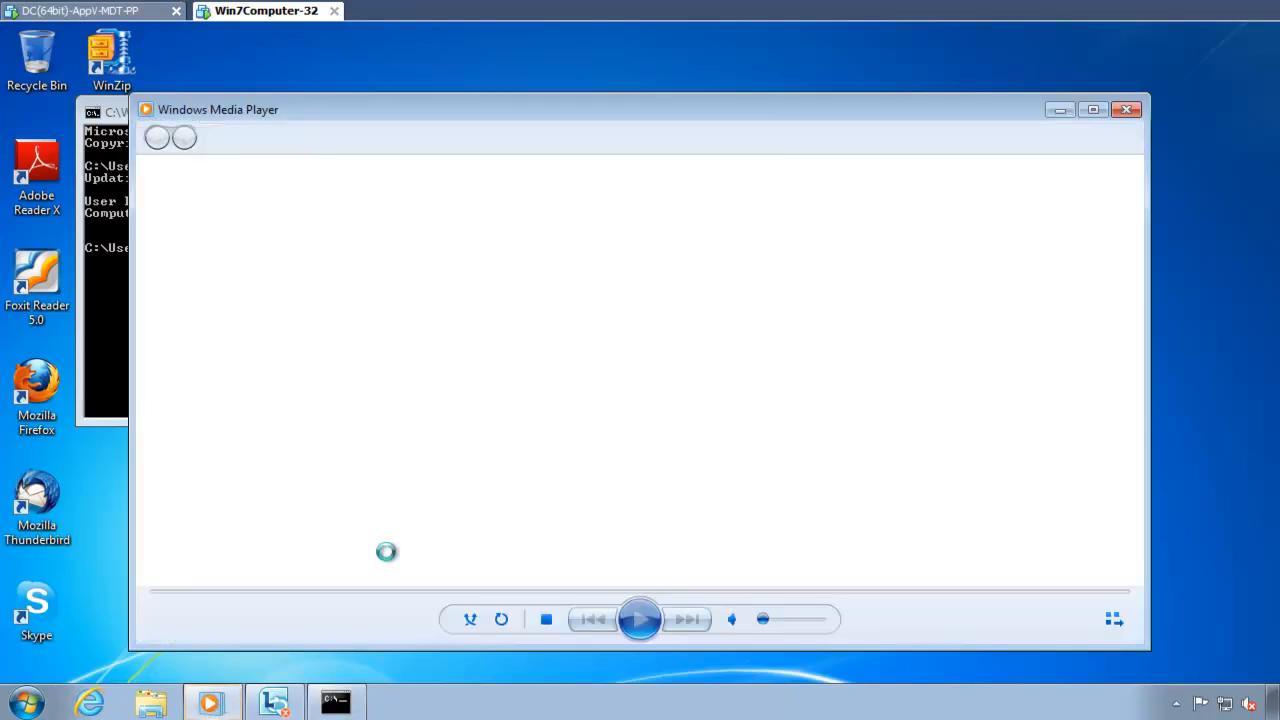
pyautogui.hotkey('alt', 't')
pyautogui.press('o')
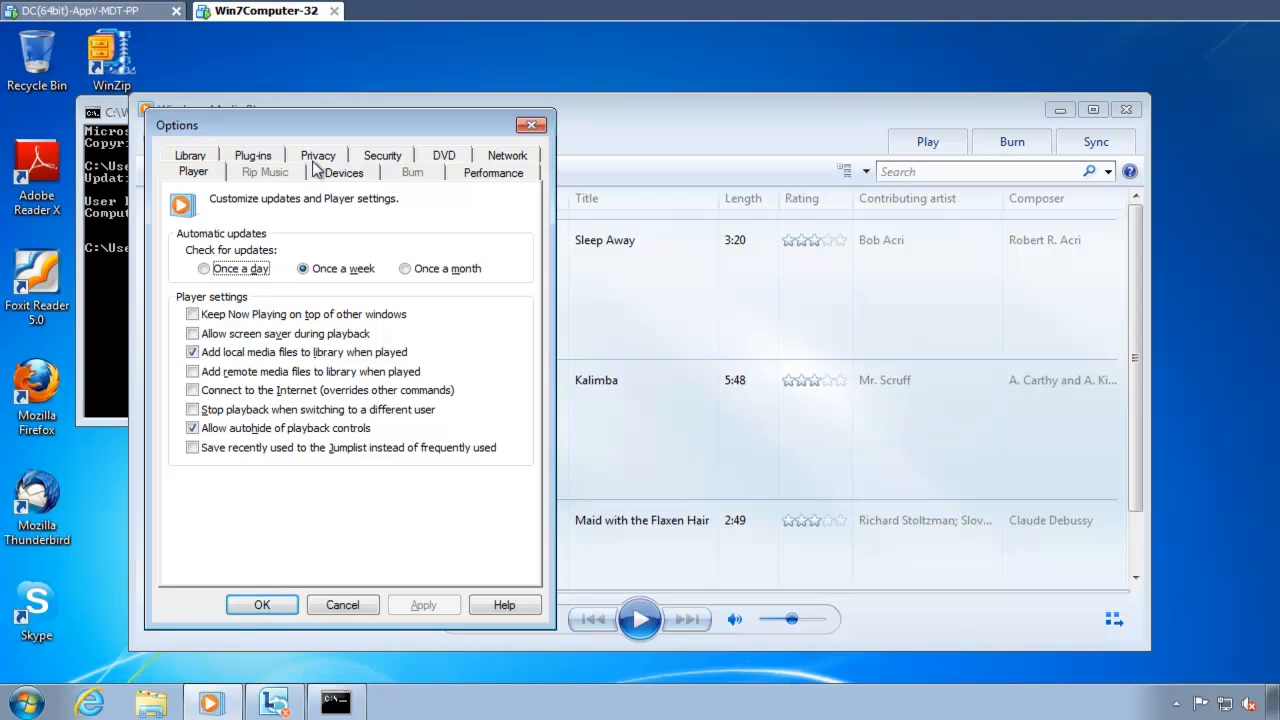
pyautogui.click(367, 163)
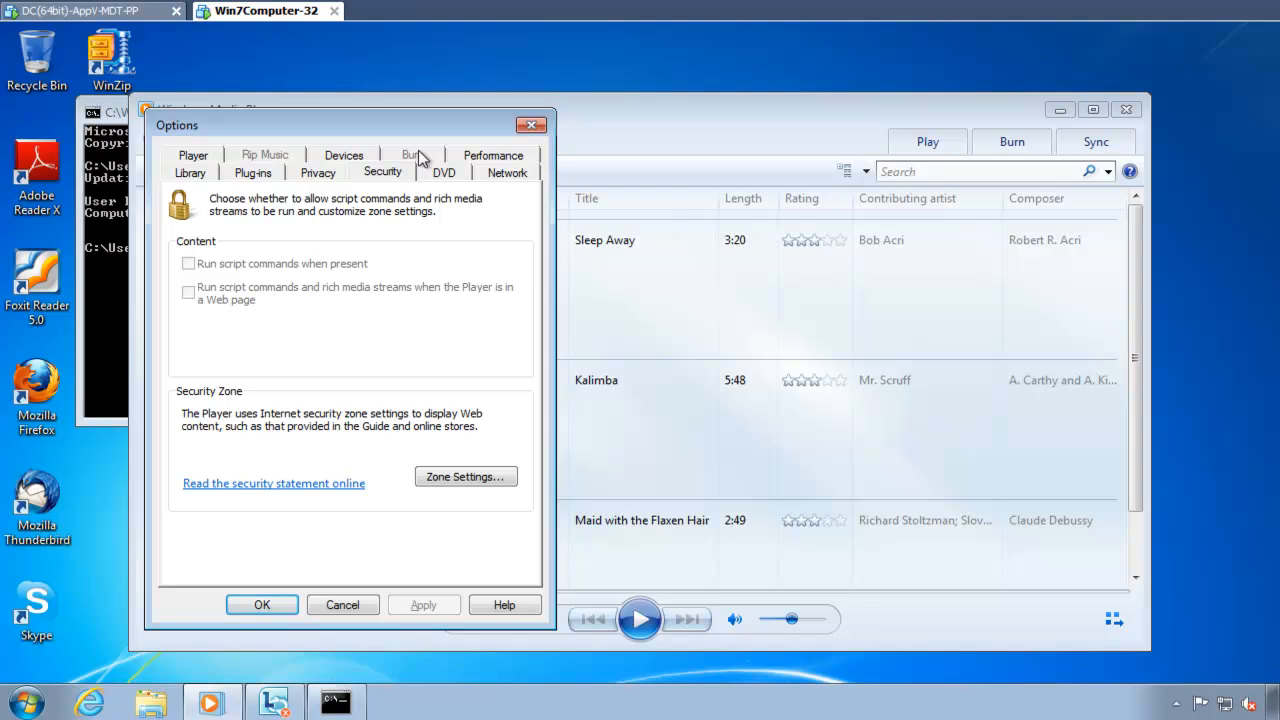
pyautogui.moveTo(435, 125); pyautogui.dragTo(522, 141)
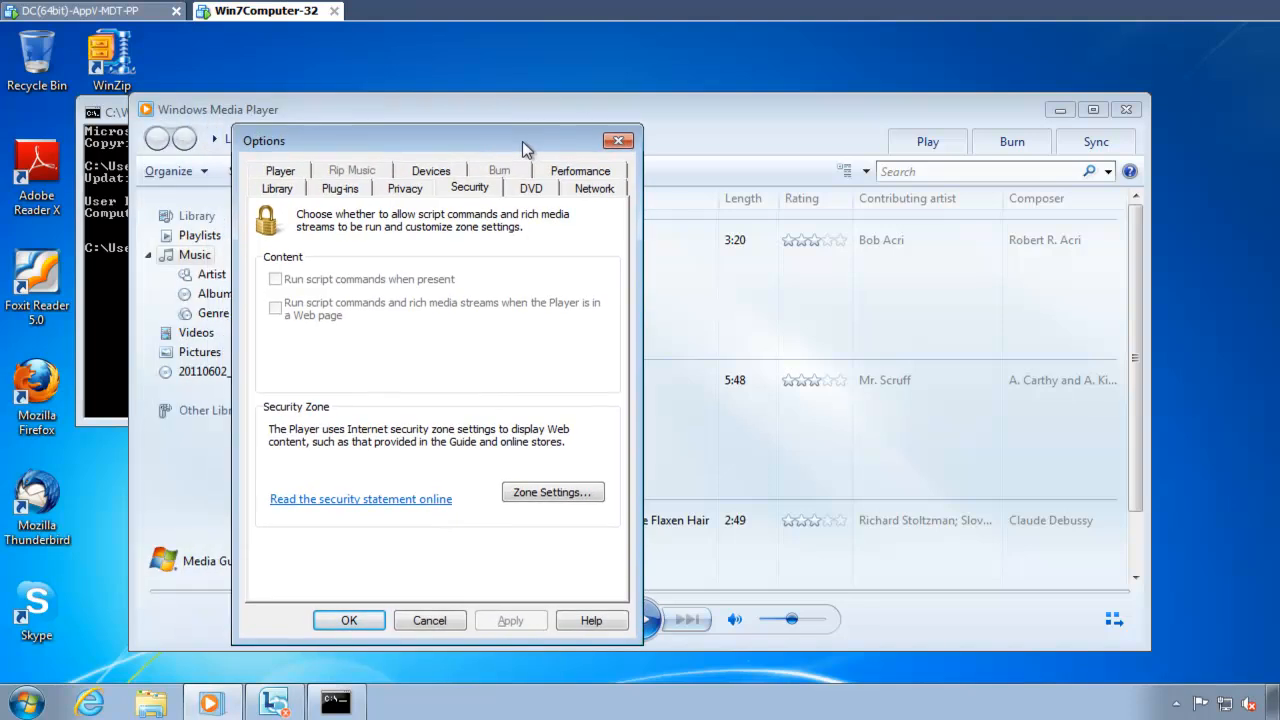